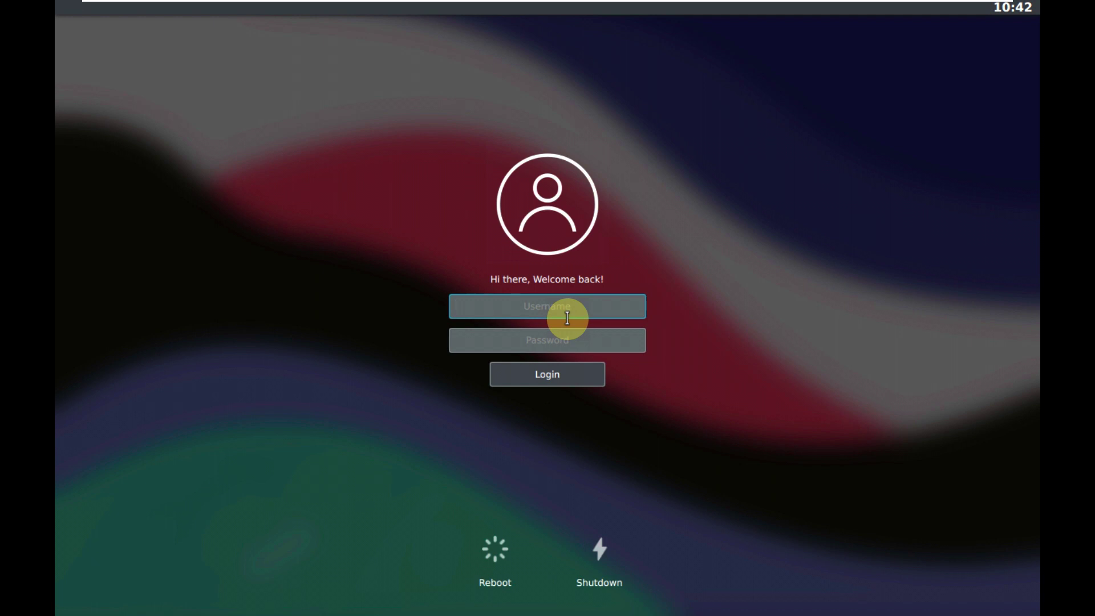
Step: Log in to the live session by entering the live user's username and password
type("nitrux")
left_click(550, 345)
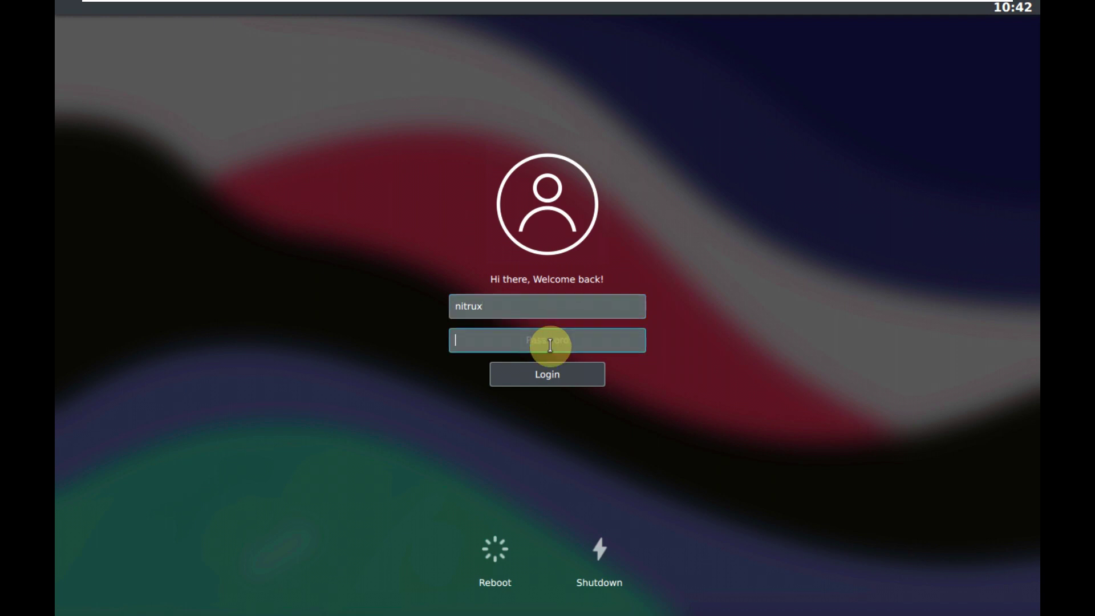
type("nitrux")
key("Return")
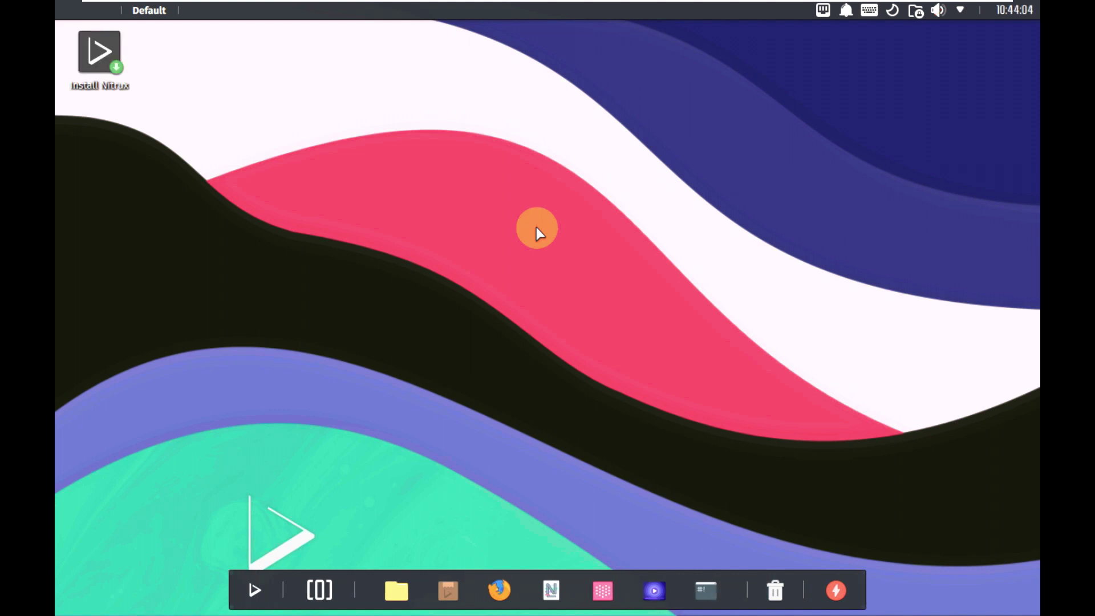
Step: Switch the screen to 1920x1080 (16:9) in Display Configuration, apply and keep it
right_click(536, 227)
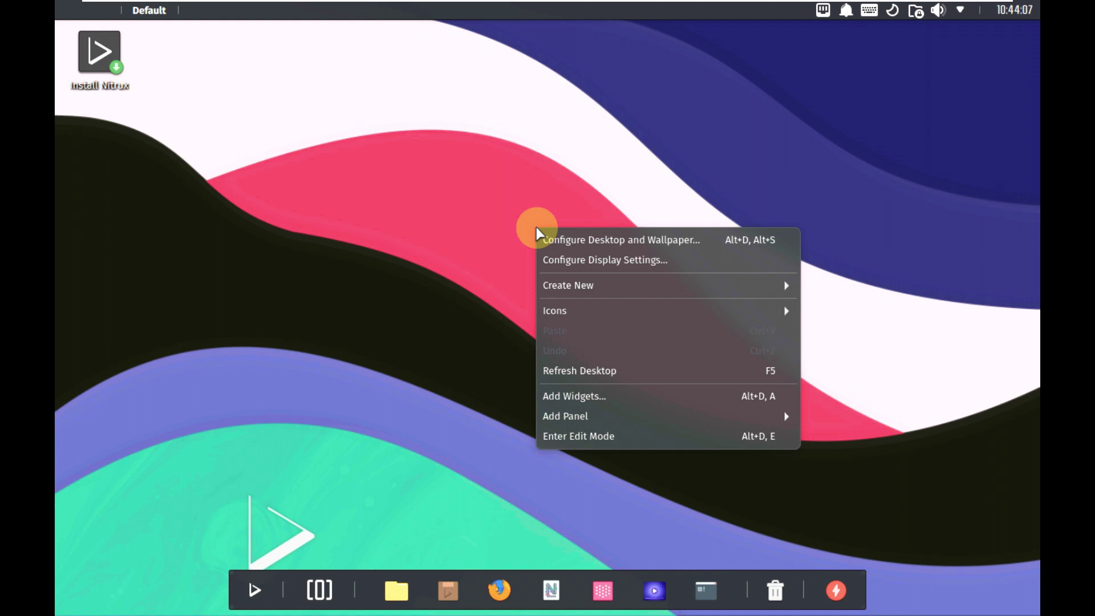
left_click(581, 261)
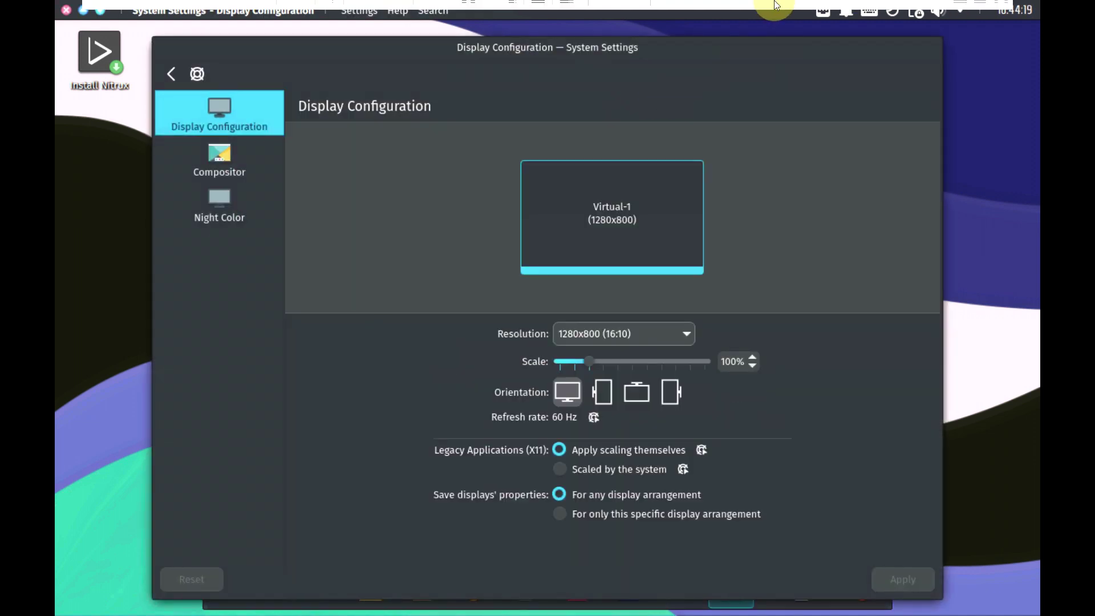
left_click(563, 12)
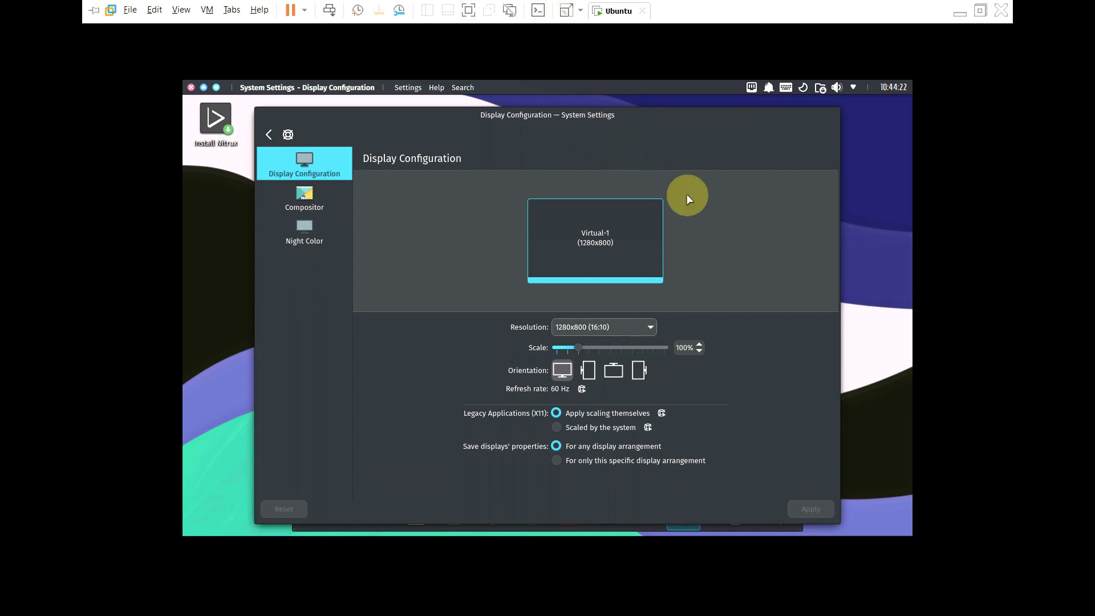
left_click(627, 326)
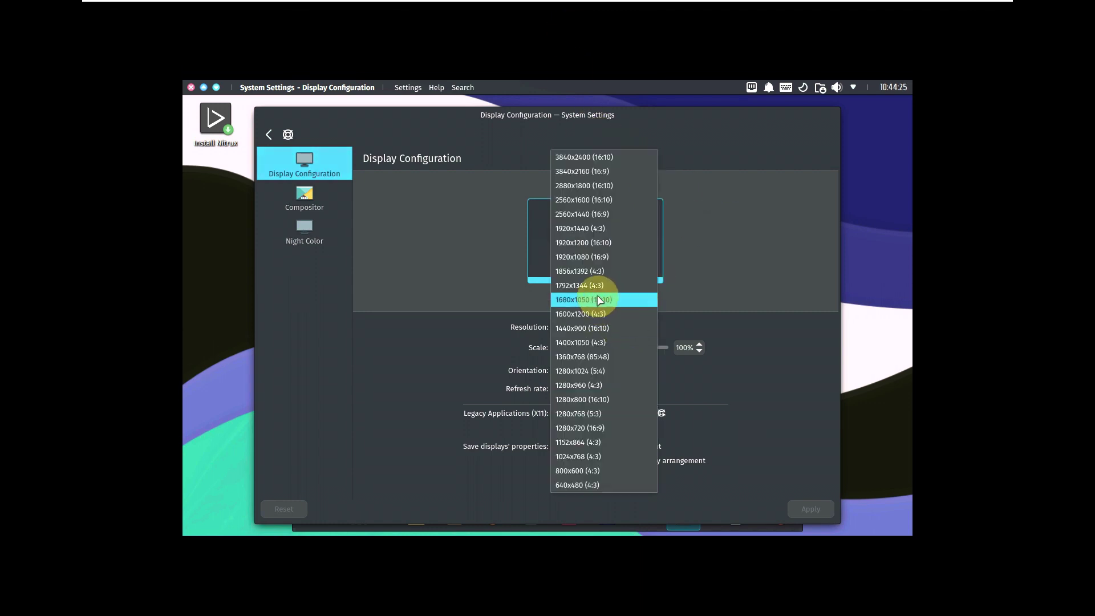
left_click(598, 257)
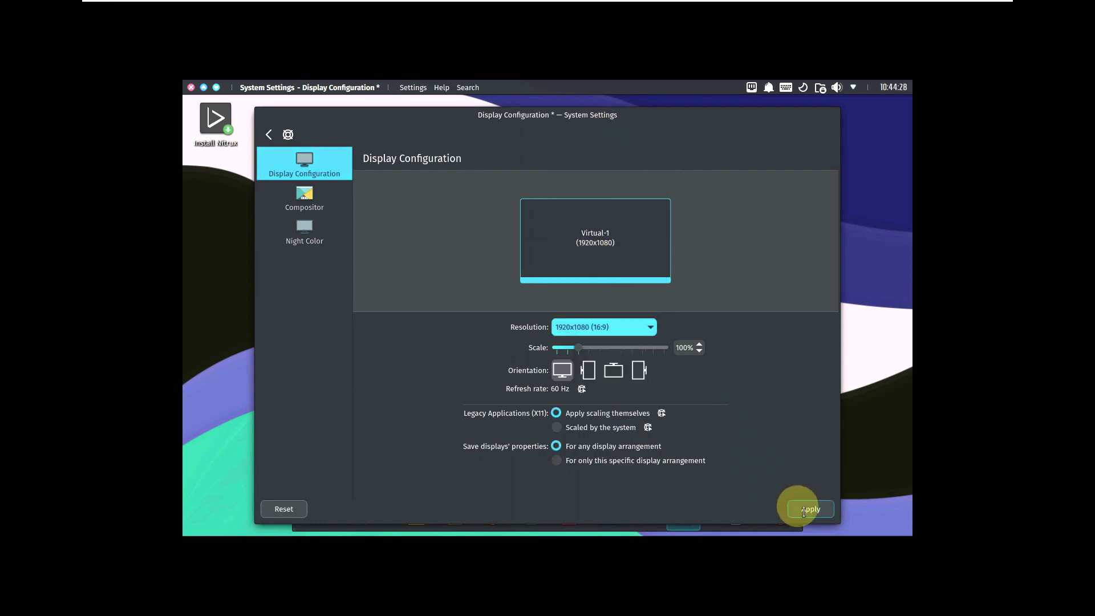
left_click(808, 508)
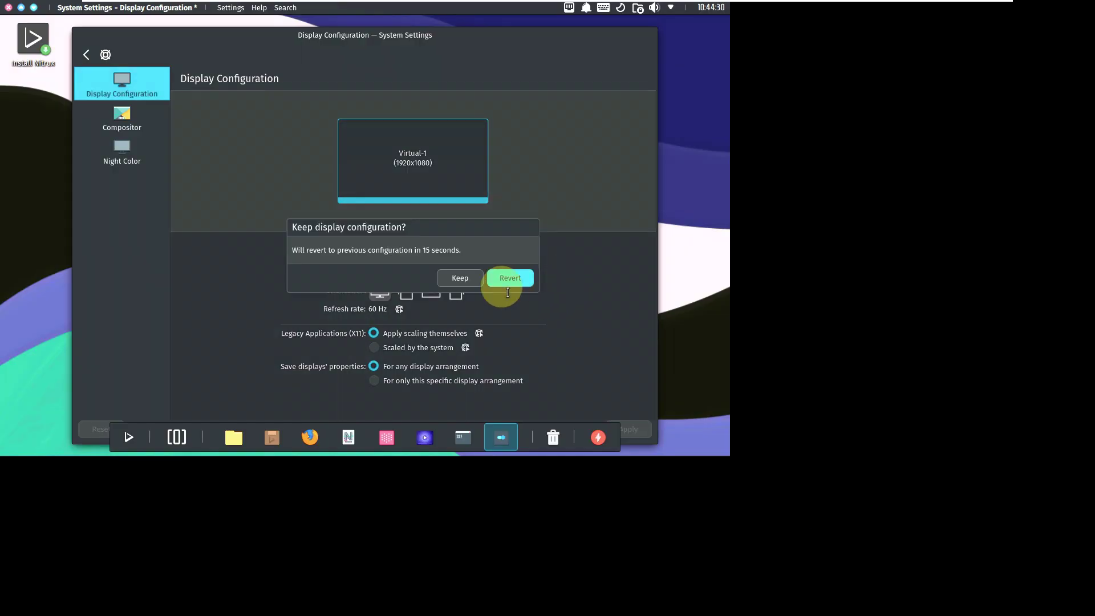
left_click(460, 277)
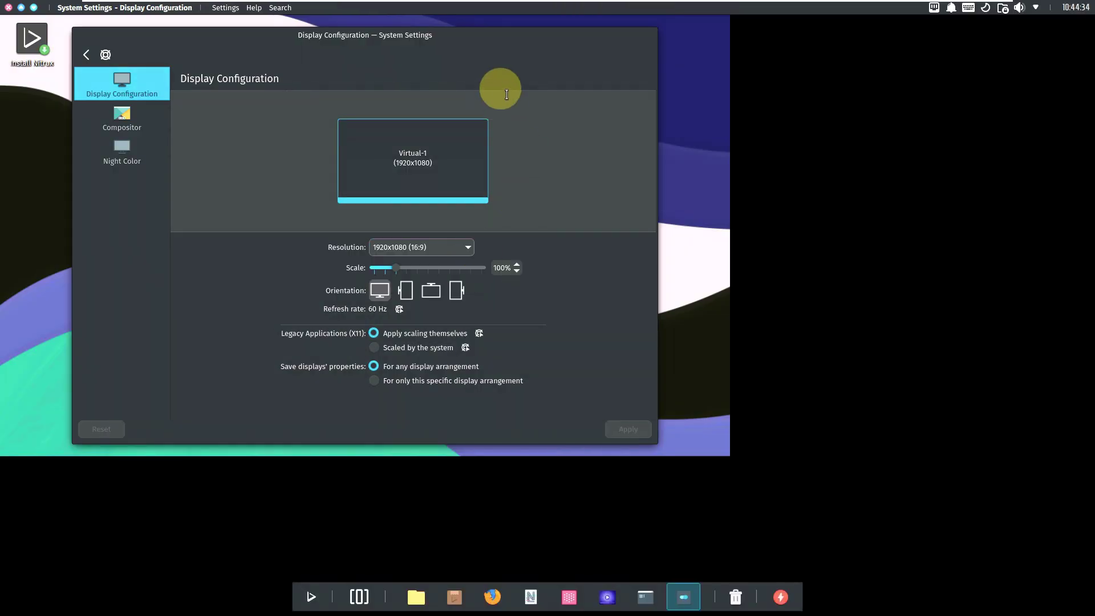
left_click_drag(512, 40, 769, 135)
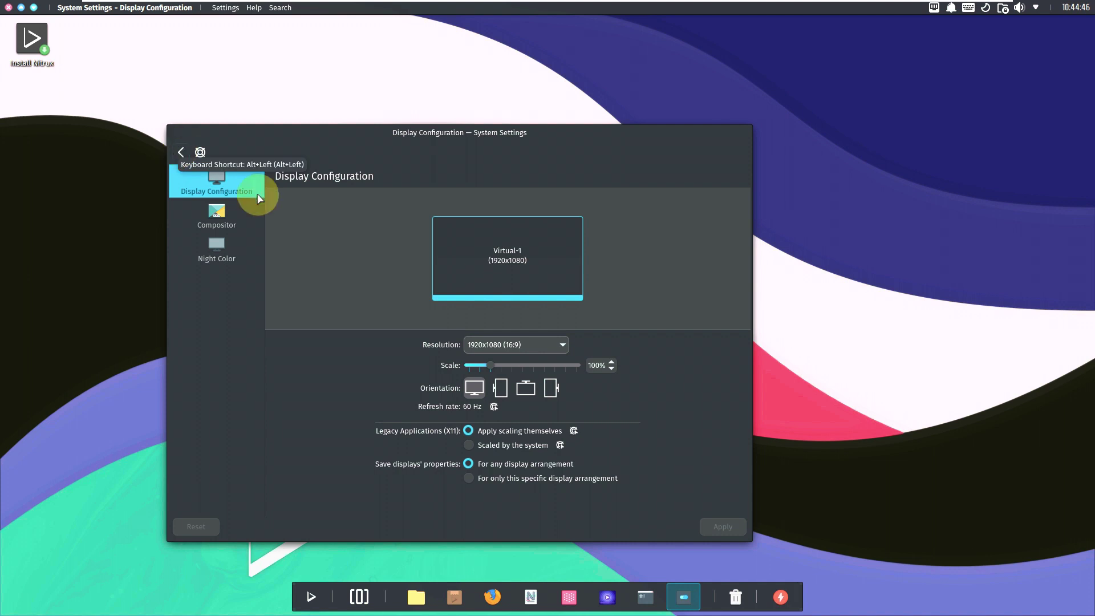
Step: Check About this System (Nitrux 2.9.0, Plasma 5.27.6), then return to the category overview
left_click(181, 153)
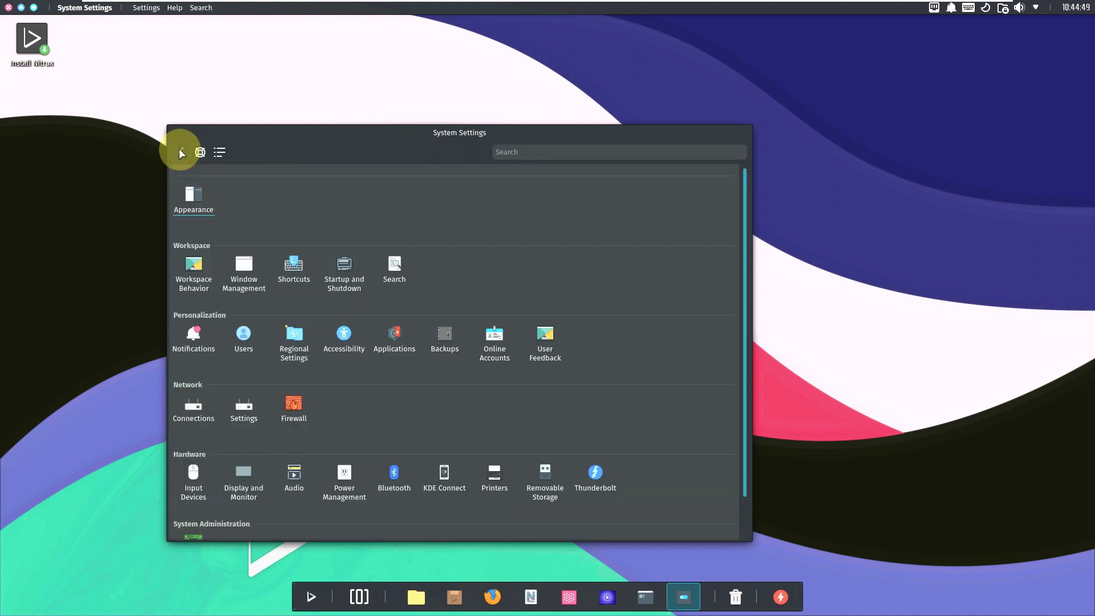
scroll(279, 416, "down", 2)
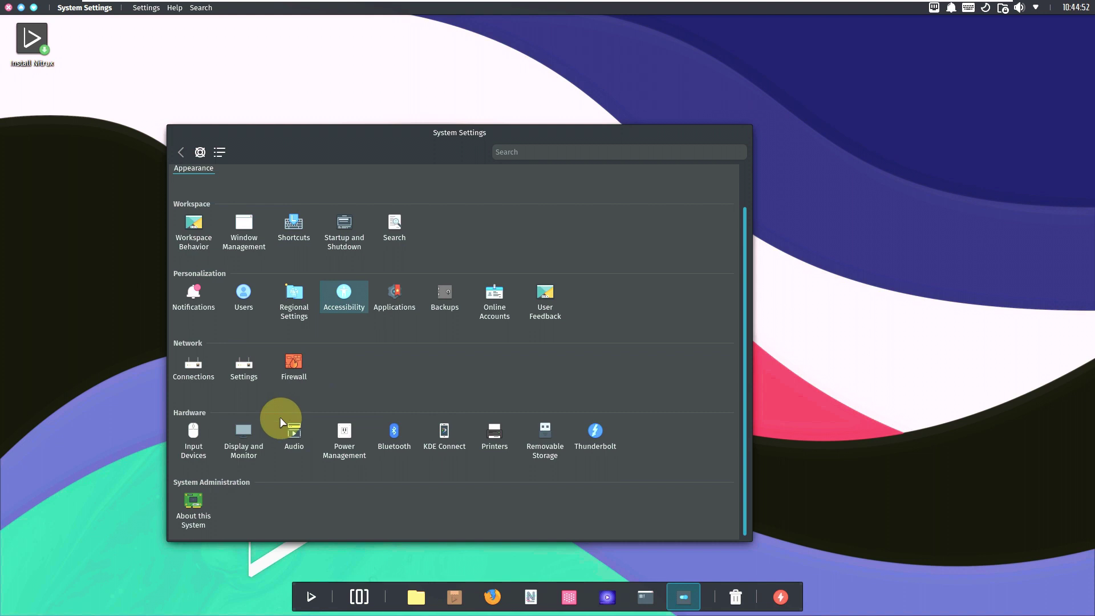
left_click(207, 518)
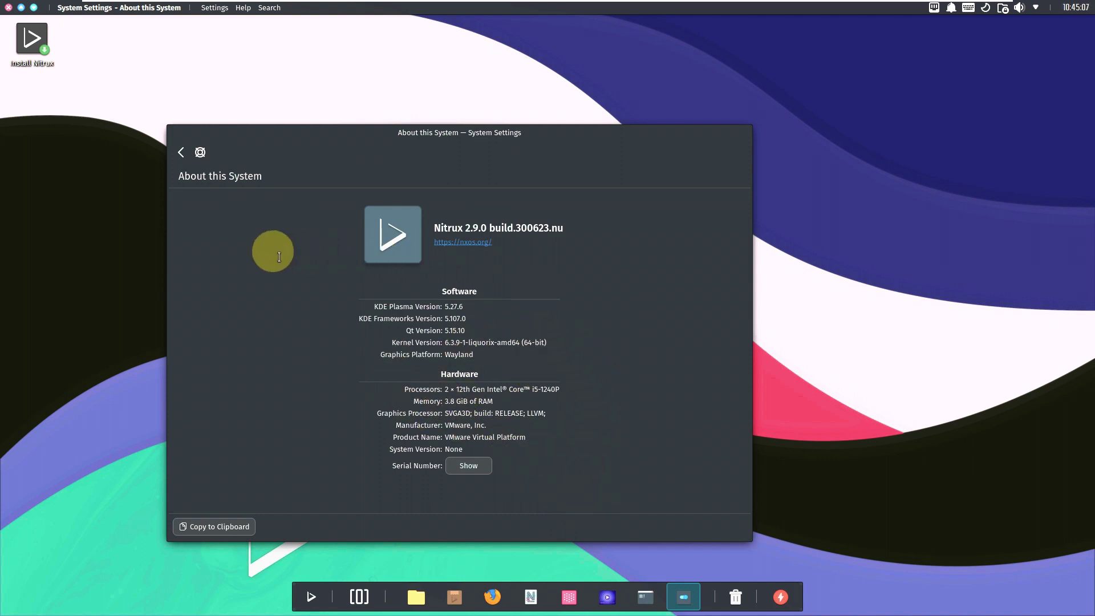
left_click(181, 152)
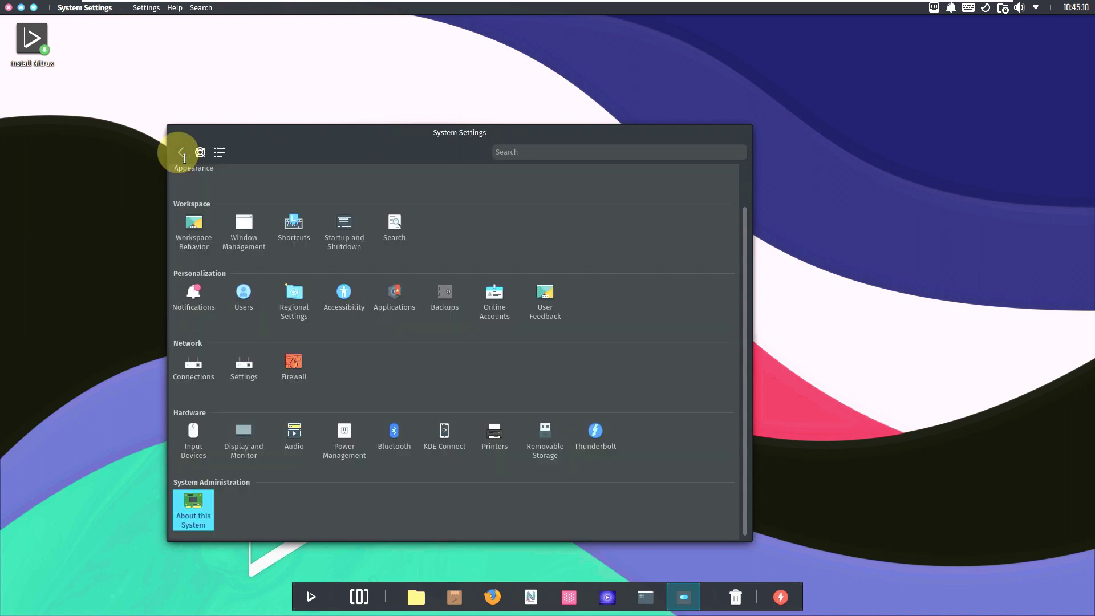
Step: View the About KDE information from the Help menu and close it
left_click(175, 8)
left_click(197, 121)
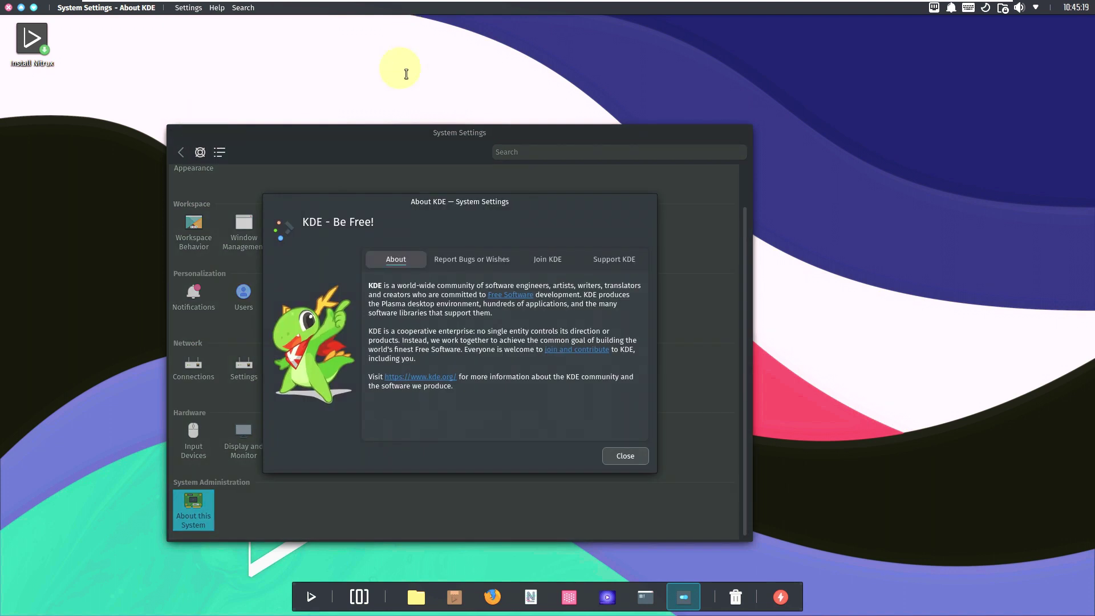
left_click(638, 451)
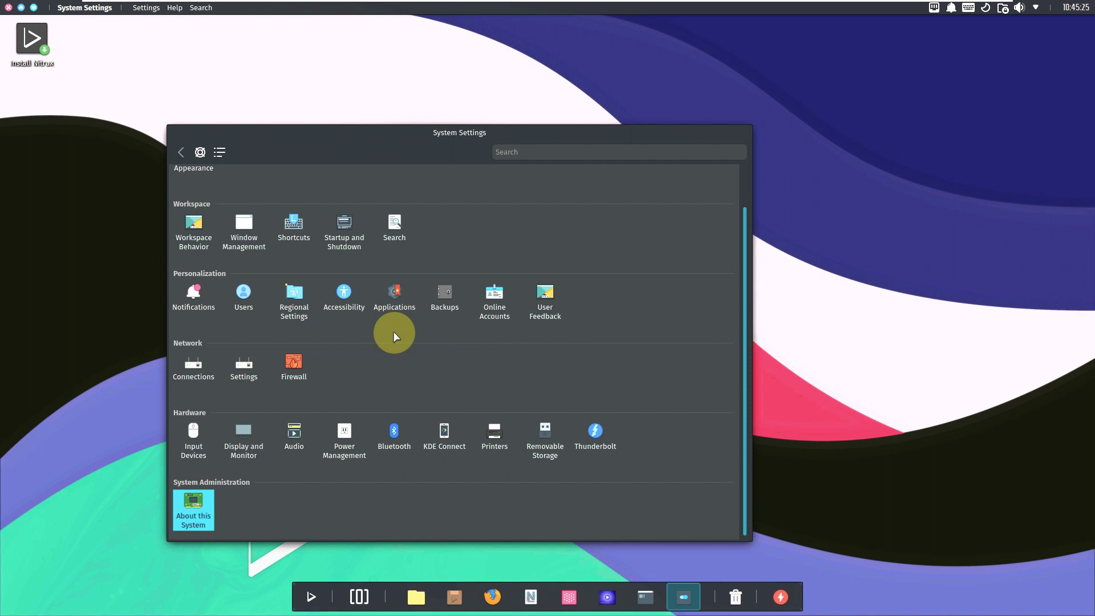
Step: View About System Settings (version 5.27.6), then close System Settings
left_click(175, 8)
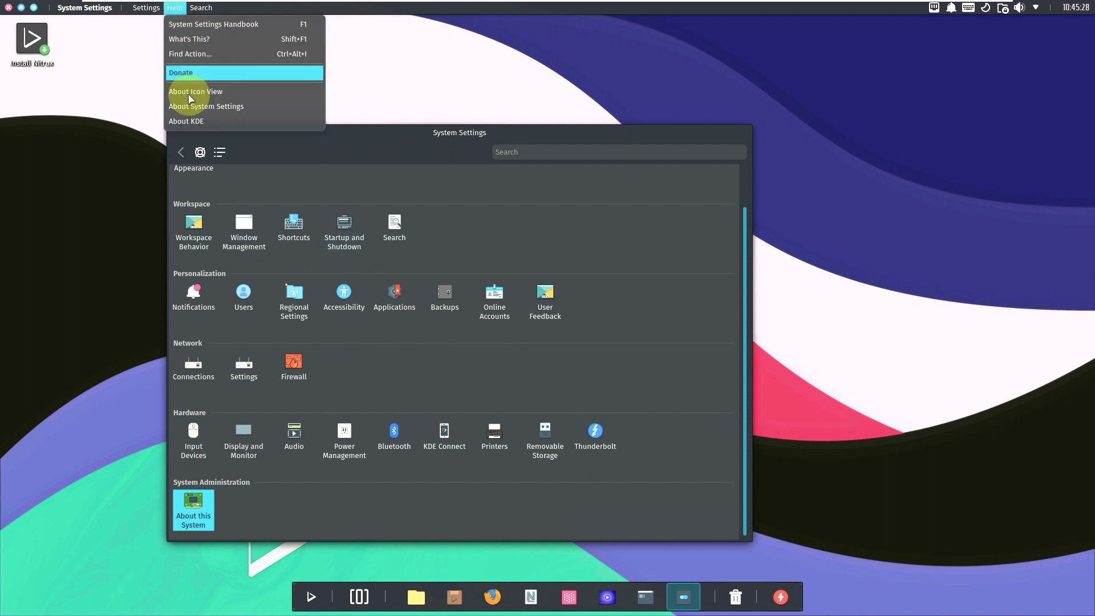
left_click(191, 106)
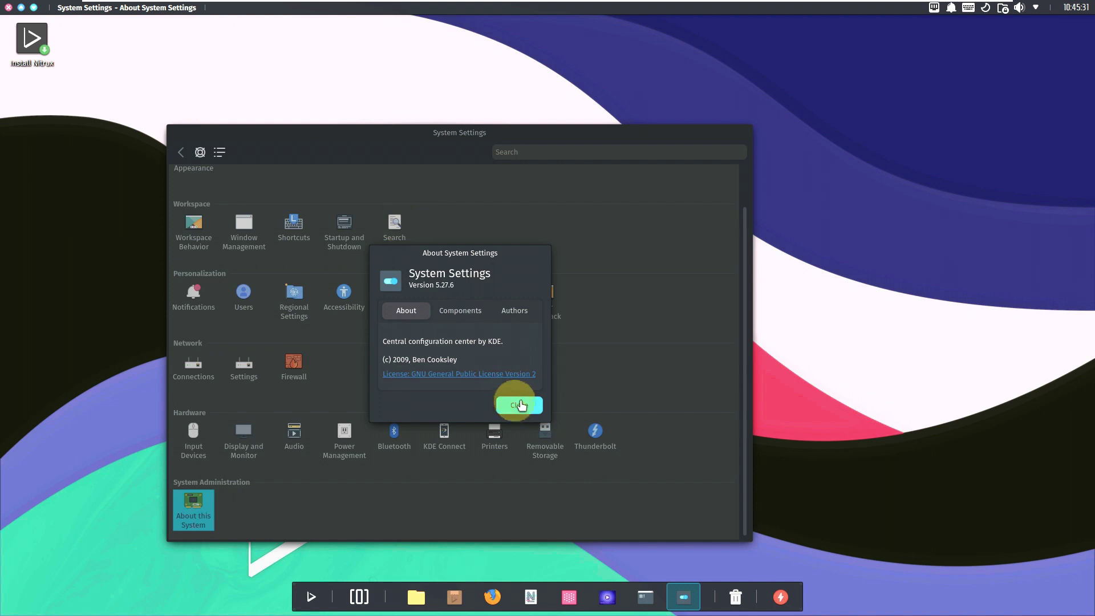
left_click(518, 403)
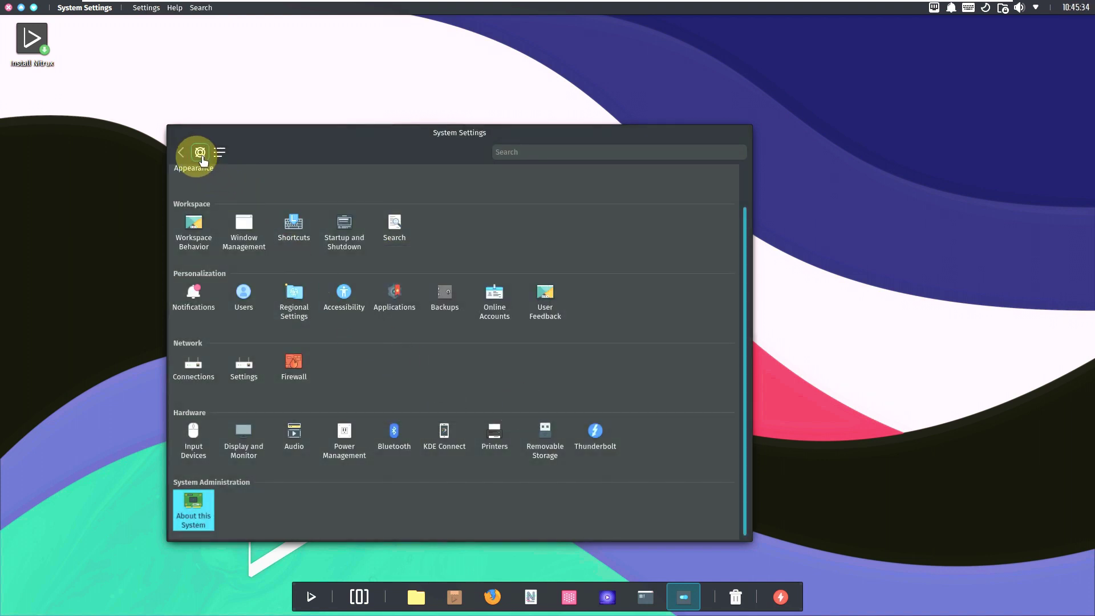
left_click(8, 8)
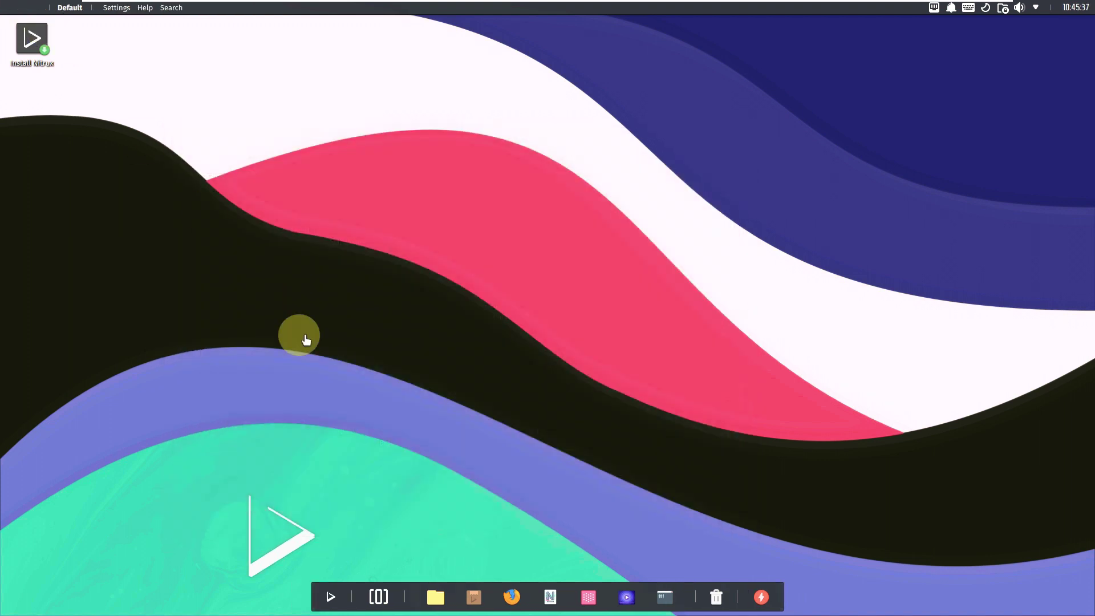
Step: Launch the Station terminal from the dock and maximize it
left_click(662, 597)
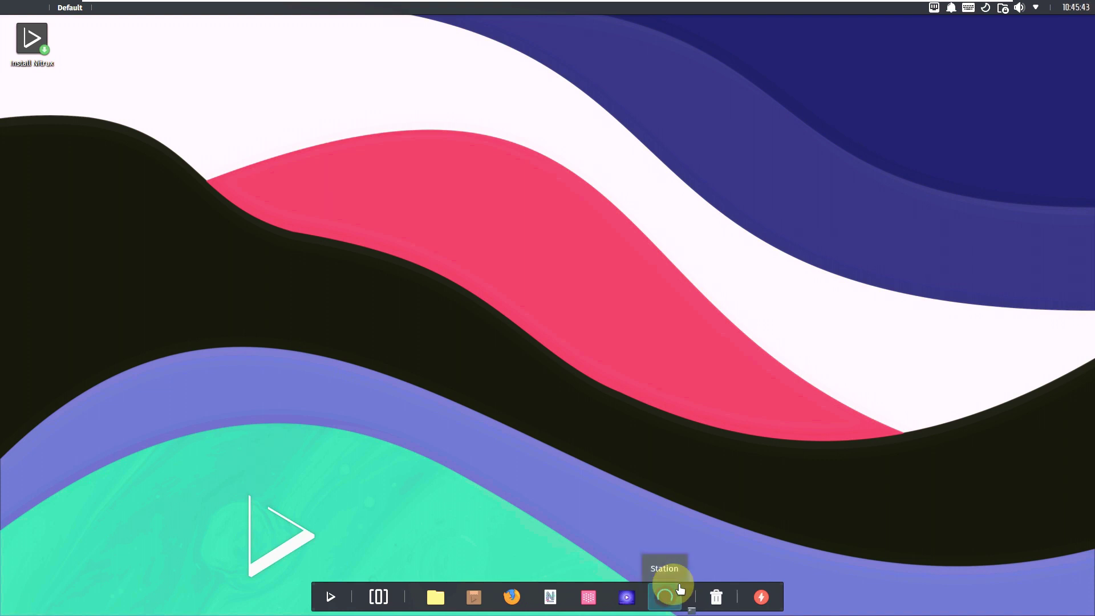
mouse_move(679, 582)
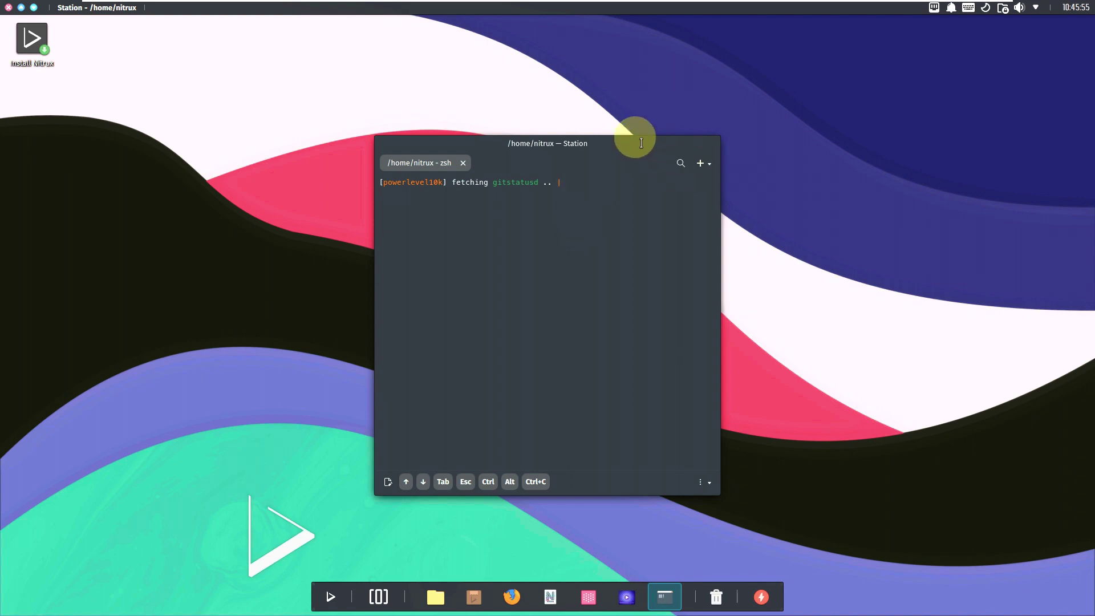
double_click(640, 142)
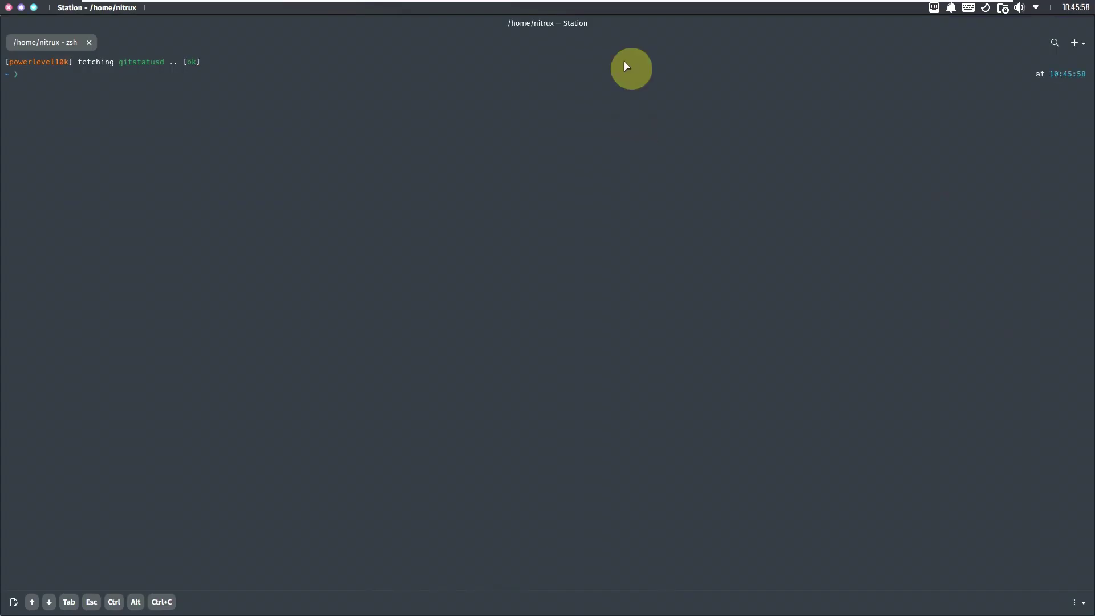
Step: Run inxi -sv8 and scroll through the full system report to its end
type("inxi -sv8")
key("Return")
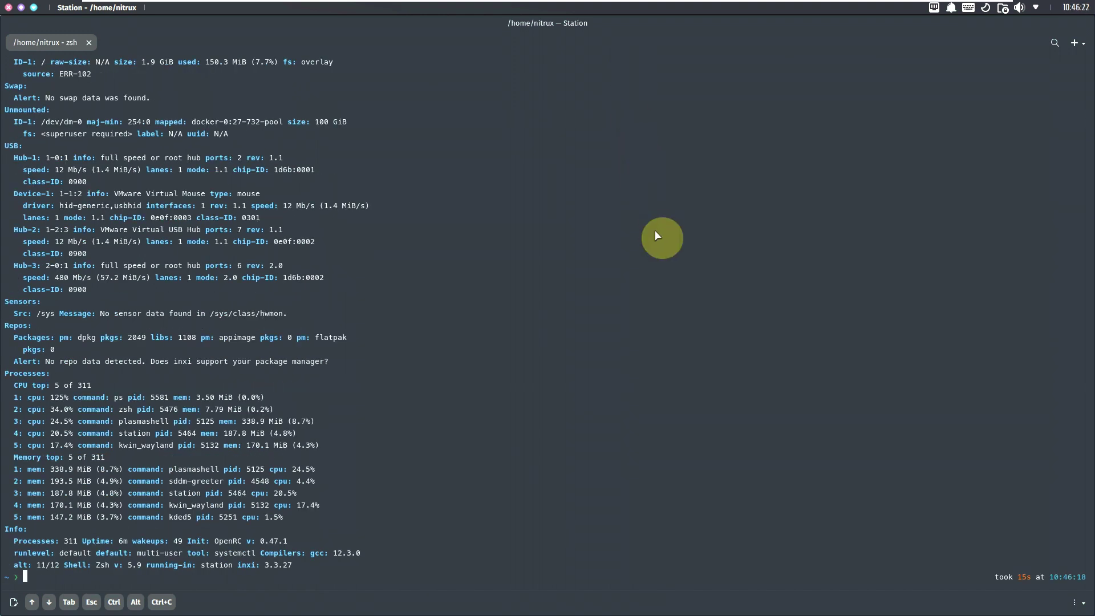
scroll(654, 231, "up", 15)
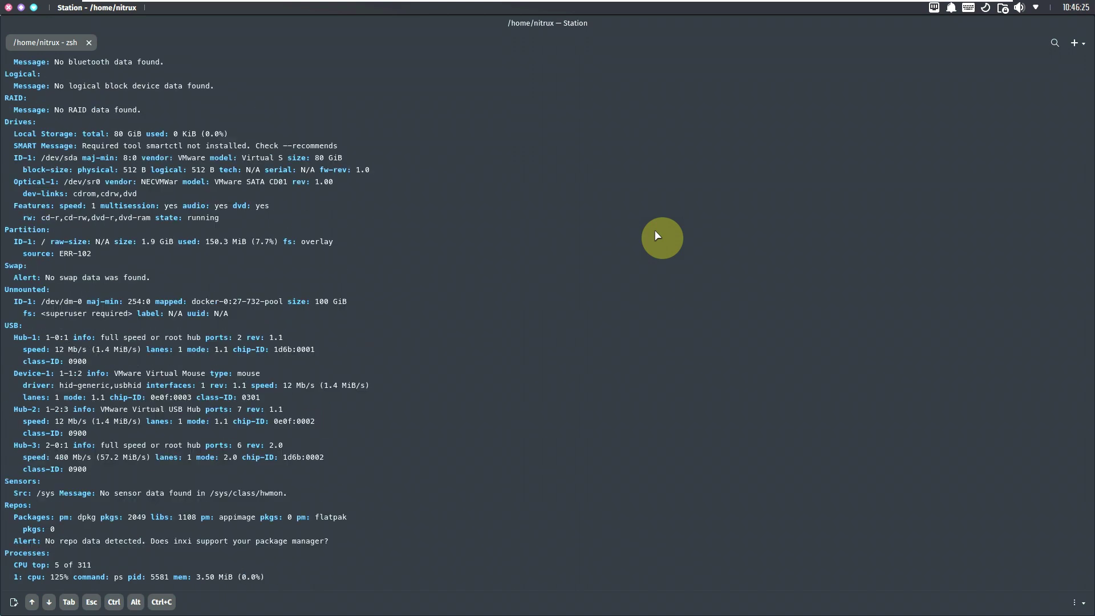
scroll(655, 231, "up", 20)
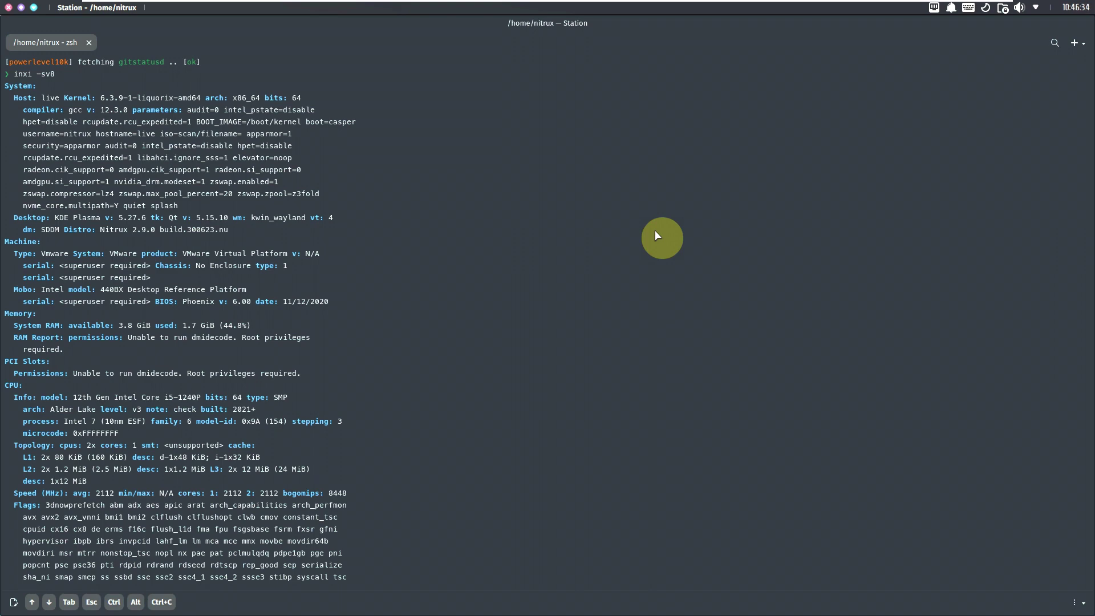
scroll(655, 230, "down", 20)
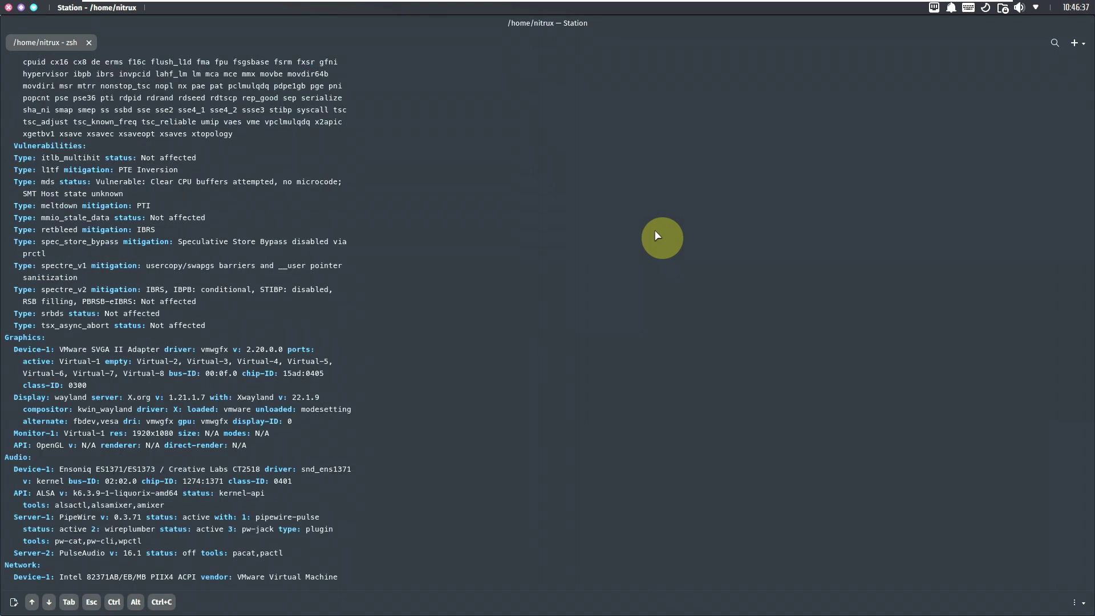
scroll(655, 230, "down", 8)
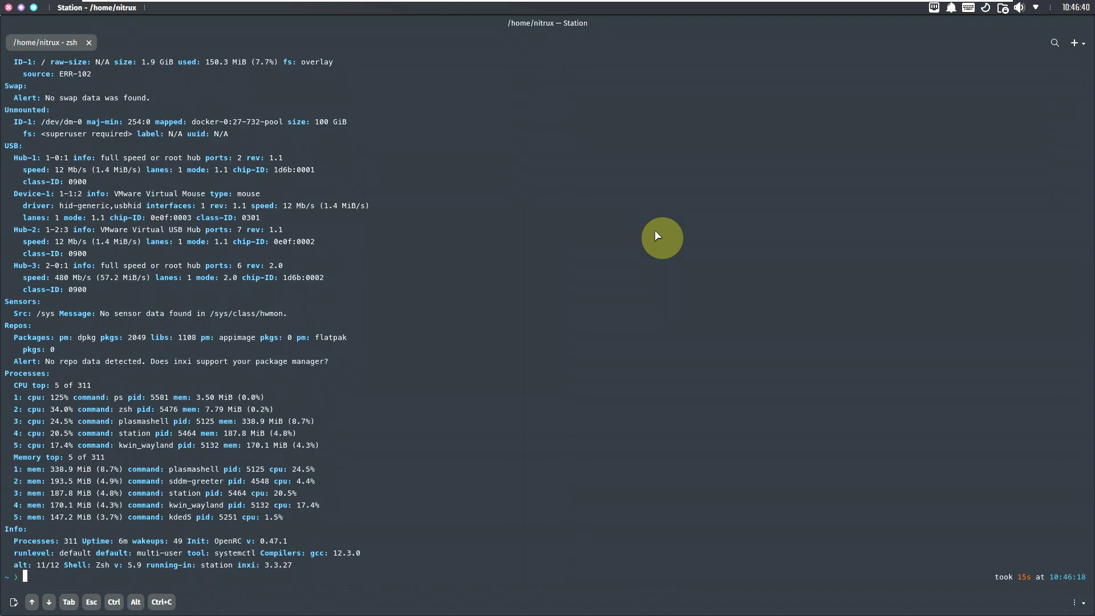
Step: Run neofetch, inxi -b, inxi -G and inxi to view system and graphics summaries
type("neofetch")
key("Return")
type("inxi -b")
key("Return")
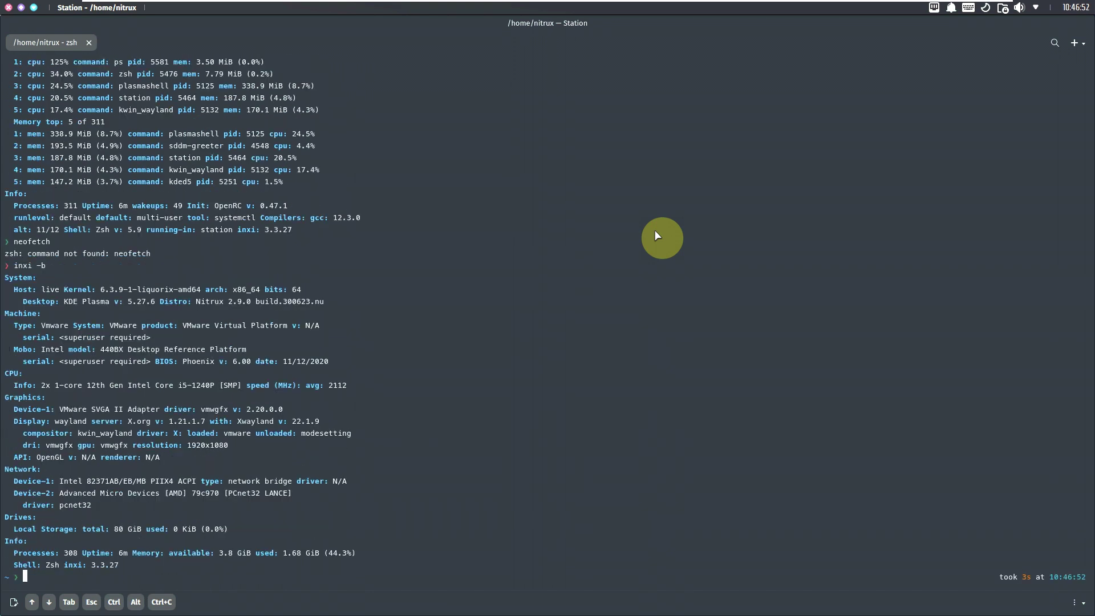
type("inxi -G")
key("Return")
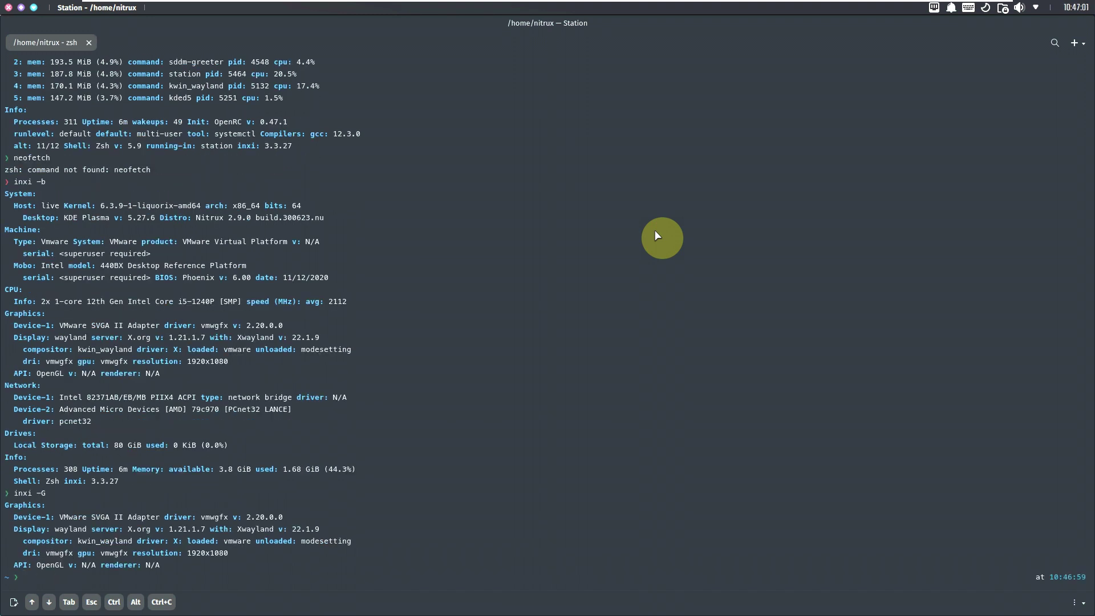
type("inxi")
key("Return")
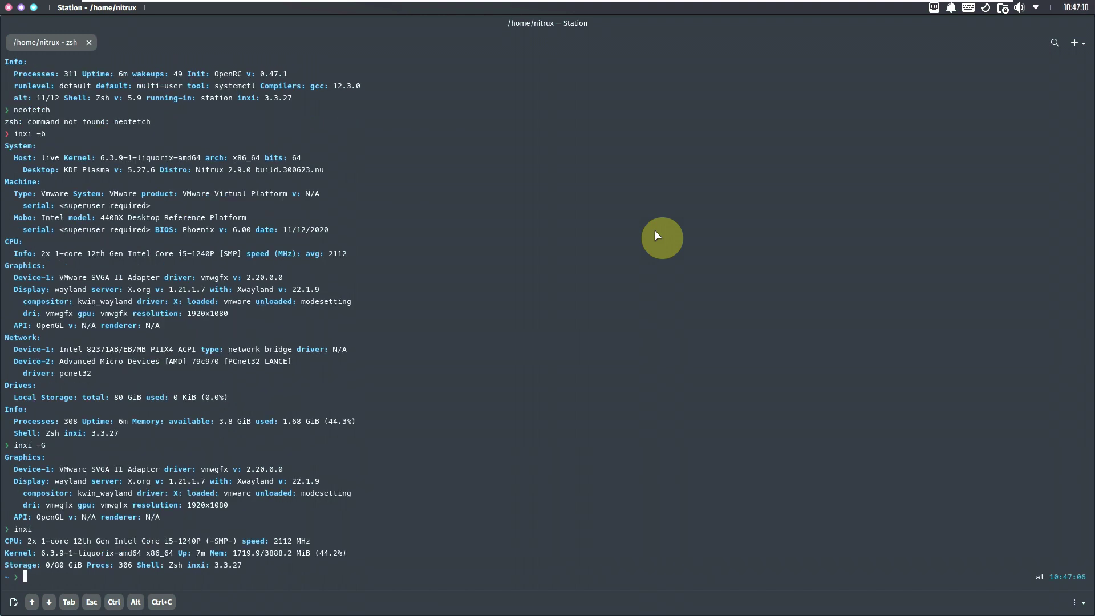
Step: Print /etc/issue and start the htop process monitor
type("cat /etc/iss")
type("ue")
key("Return")
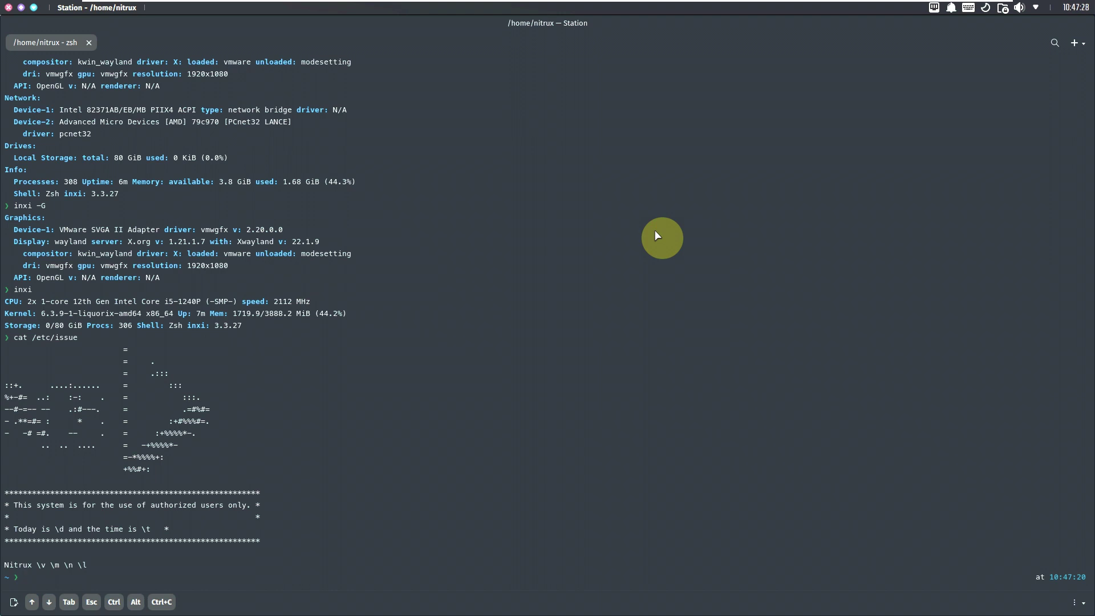
type("htop")
key("Return")
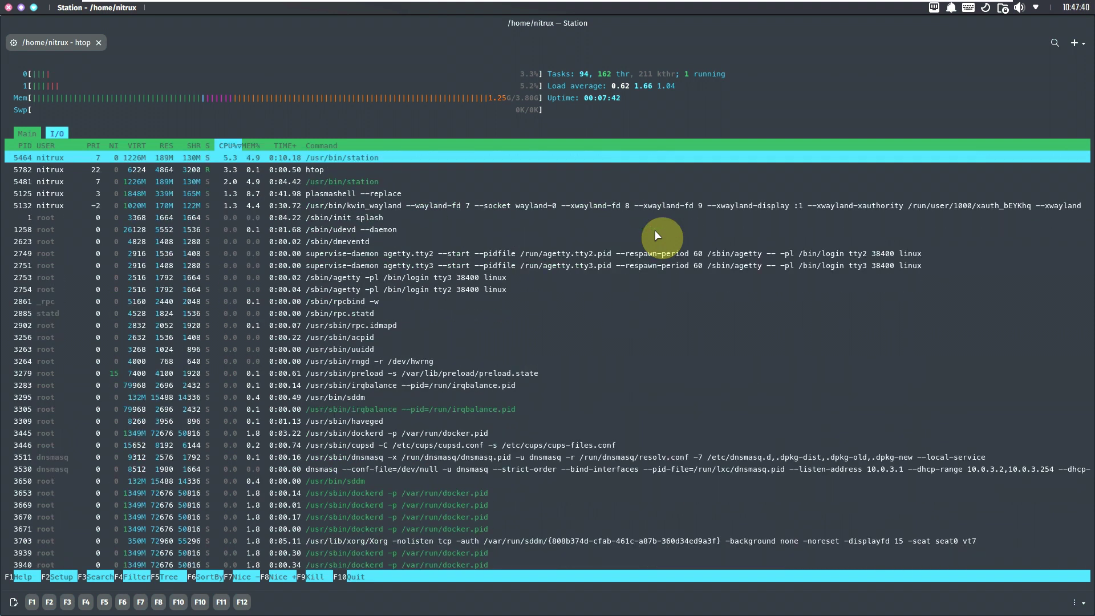
Step: Close the terminal despite htop running, then launch Firefox from the dock
scroll(654, 230, "down", 5)
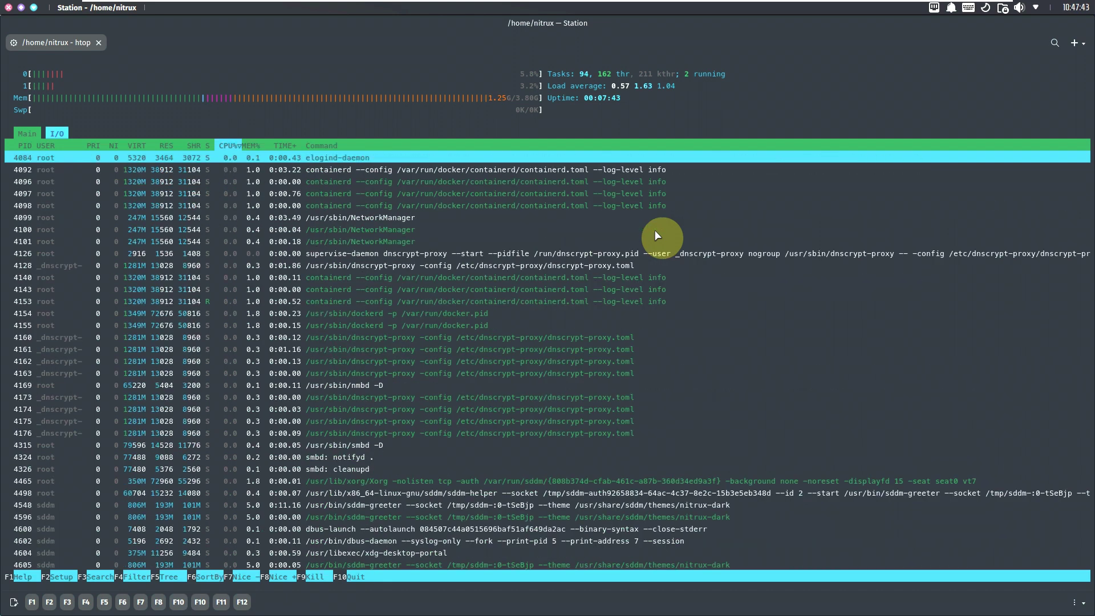
scroll(654, 230, "down", 5)
scroll(654, 231, "up", 10)
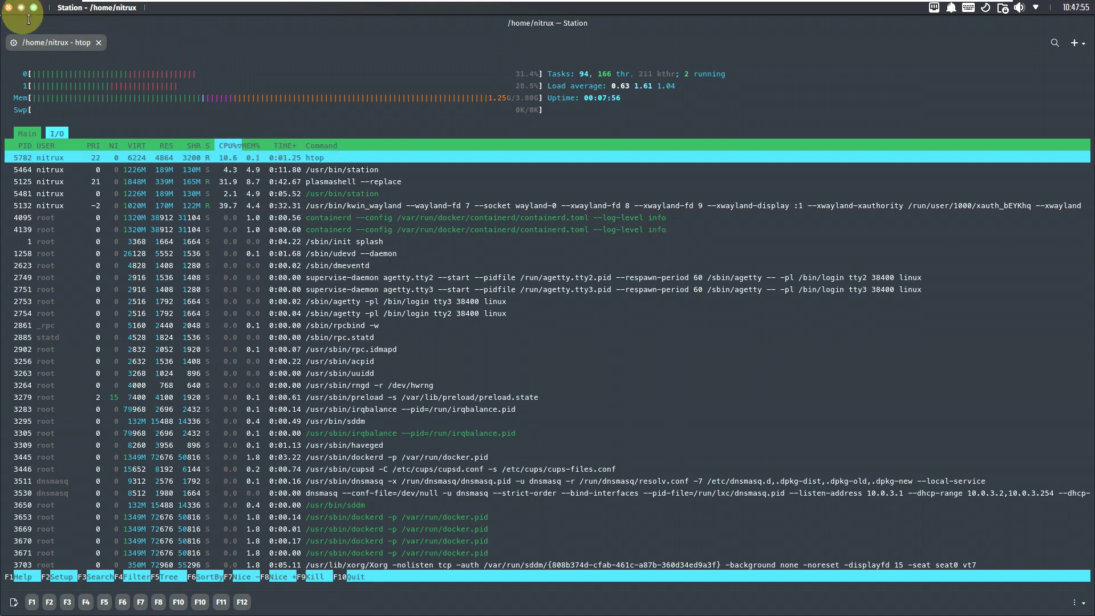
left_click(8, 8)
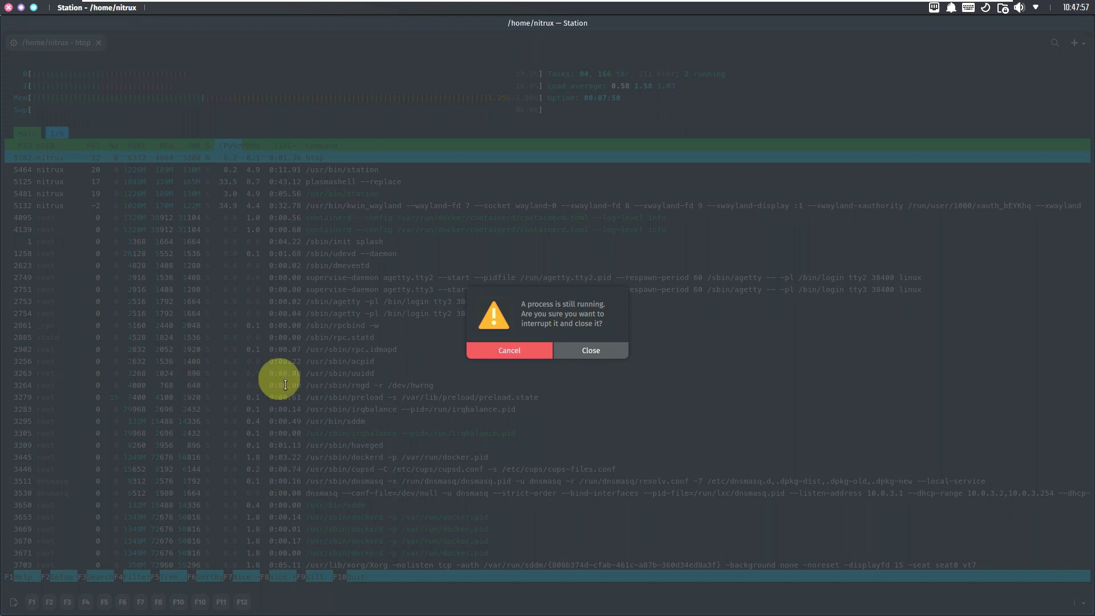
left_click(591, 350)
left_click(506, 597)
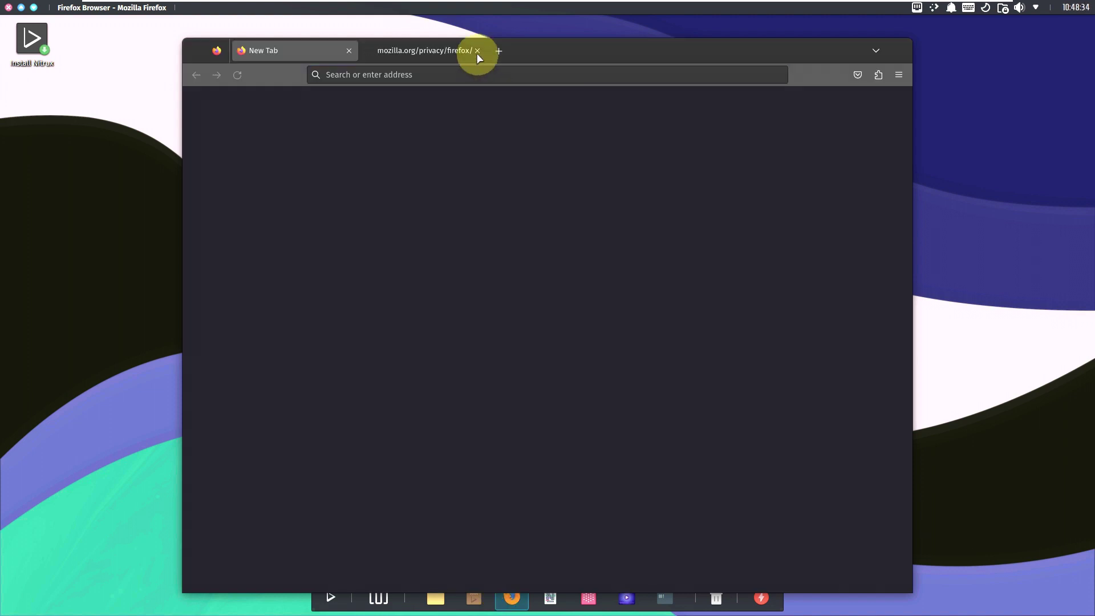
Step: Close the privacy notice tab and confirm About Firefox shows version 114.0.2 (64-bit)
left_click(477, 52)
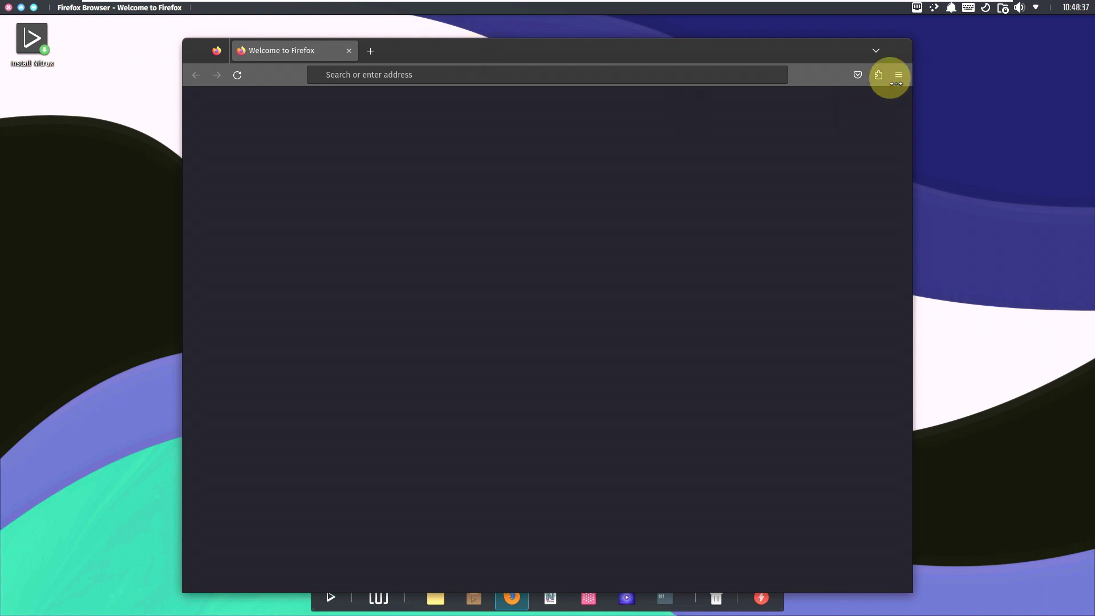
left_click(899, 74)
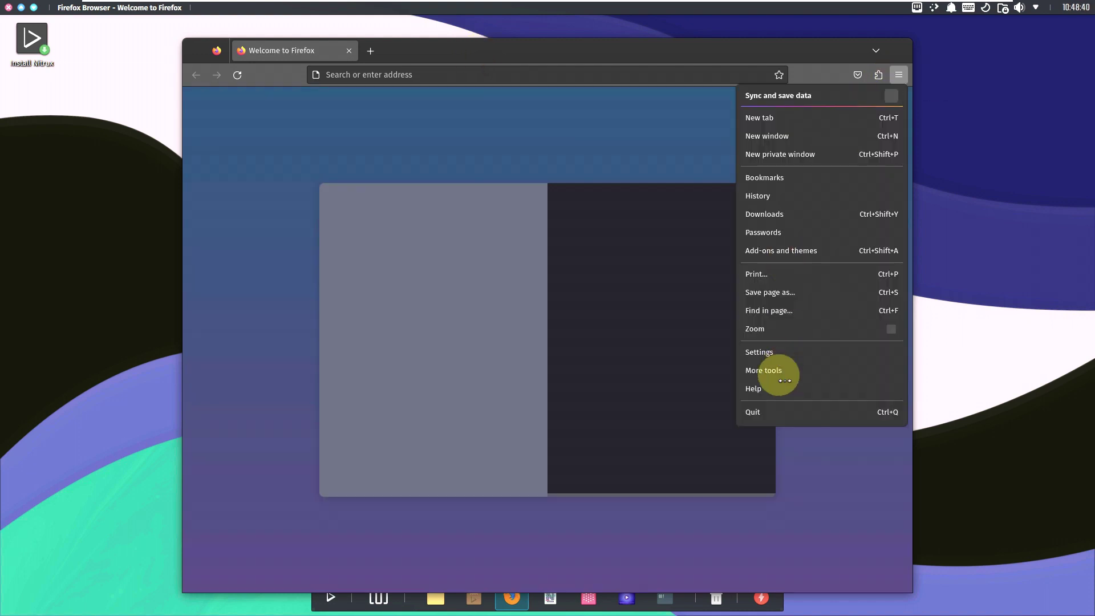
left_click(777, 388)
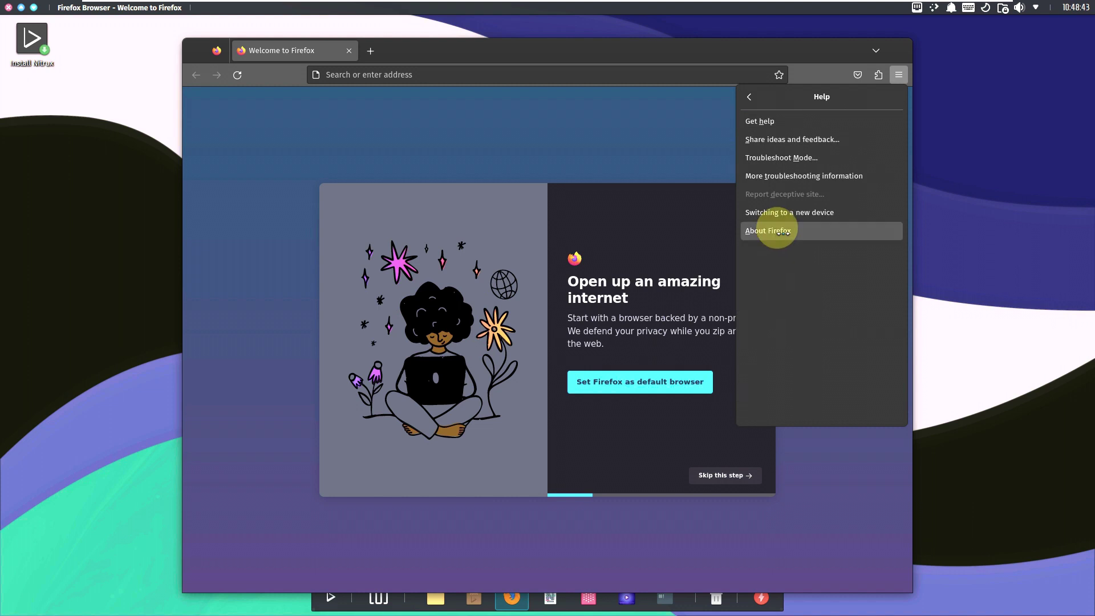
left_click(770, 231)
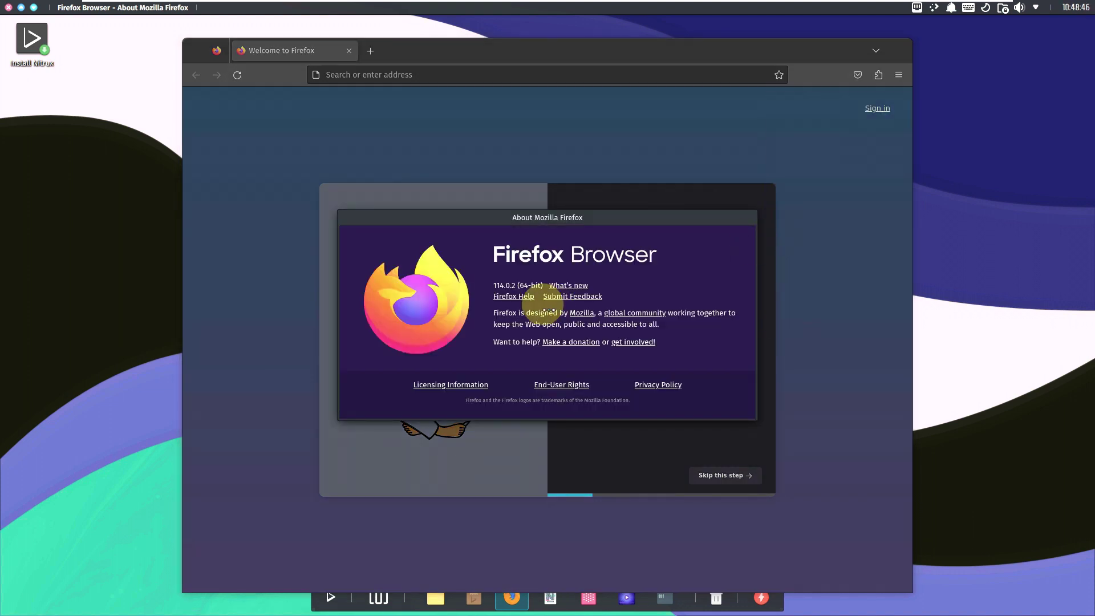
left_click(299, 167)
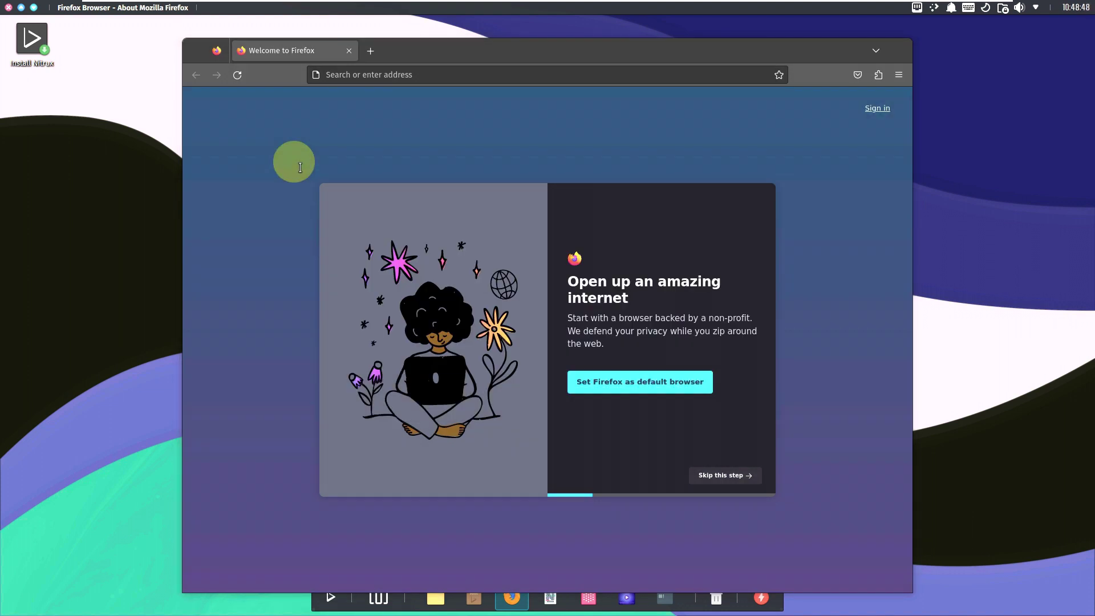
Step: Search Google for 'nitrux linux', accept cookies, and open the nxos.org result
left_click(373, 73)
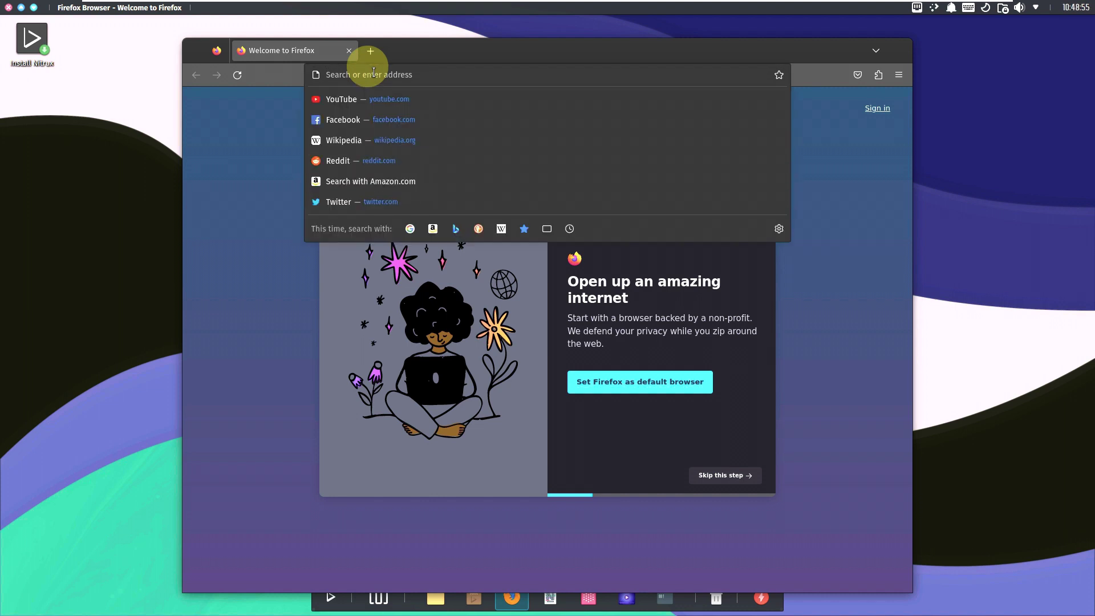
type("nitrux linux")
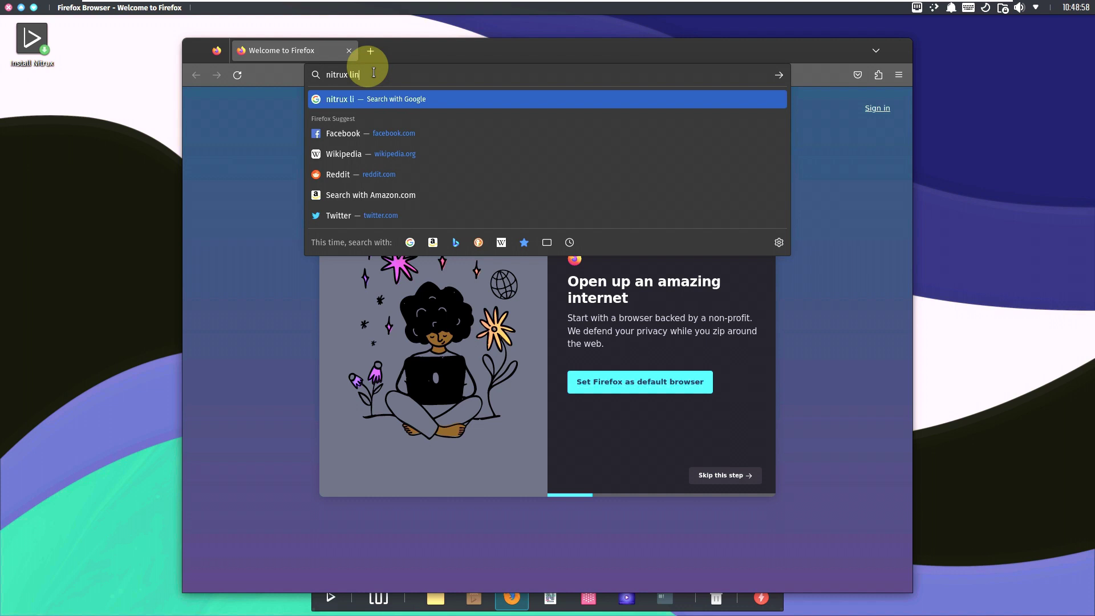
key("Return")
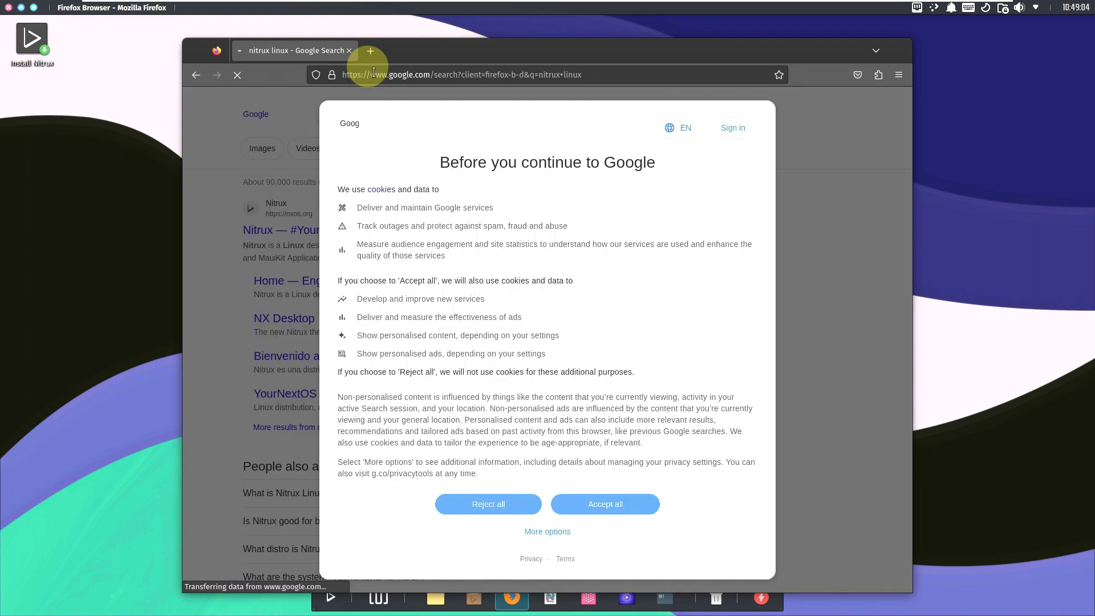
left_click(635, 514)
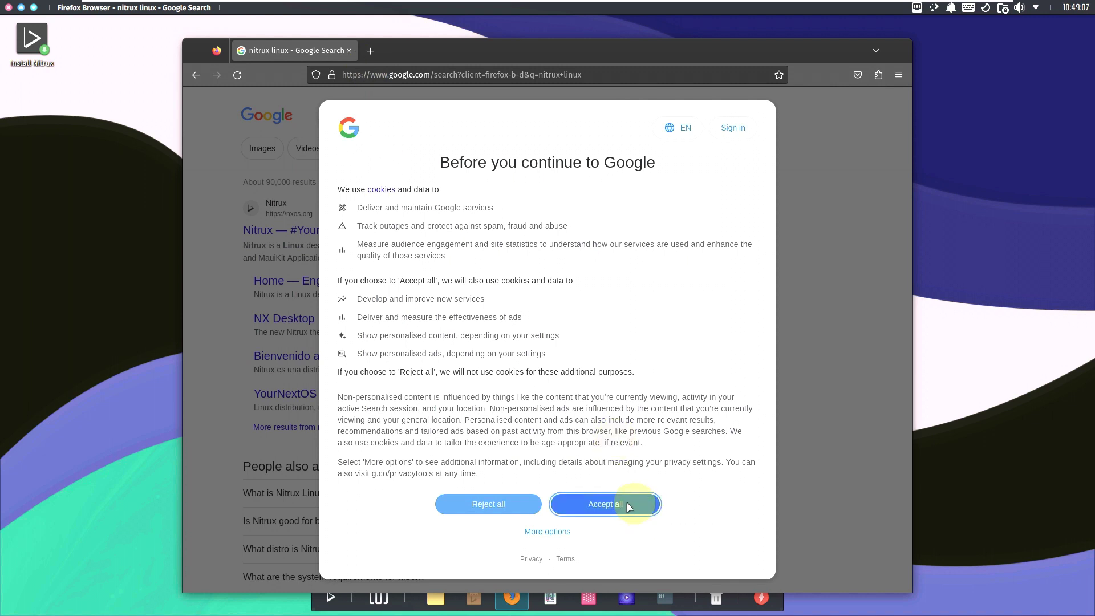
left_click(425, 230)
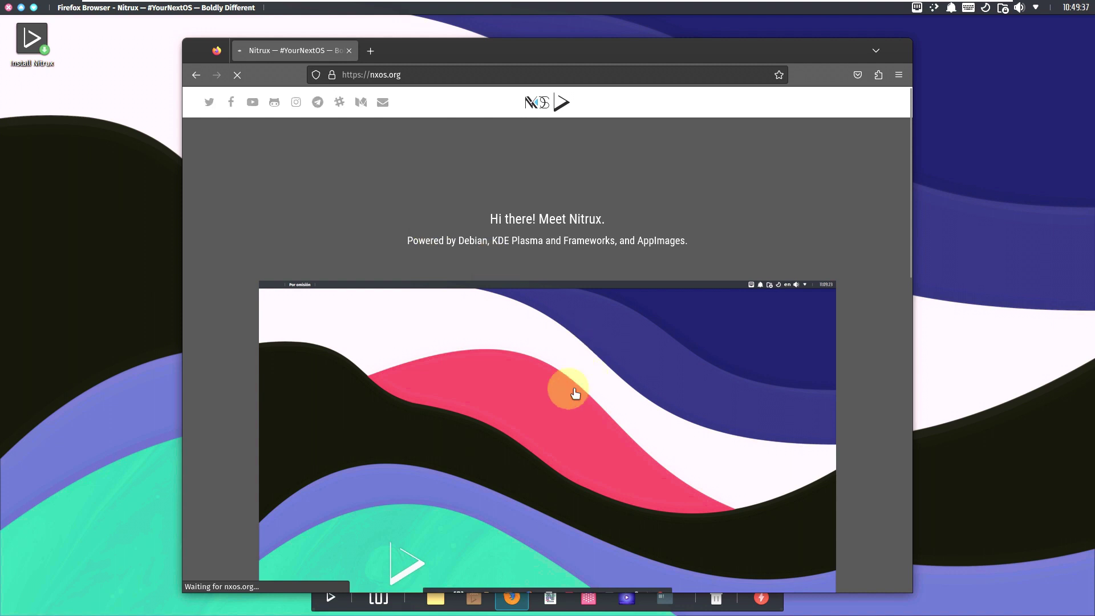
Step: Open the Nitrux 2.9.0 release announcement and maximize Firefox with Super+Page Up
scroll(238, 230, "down", 10)
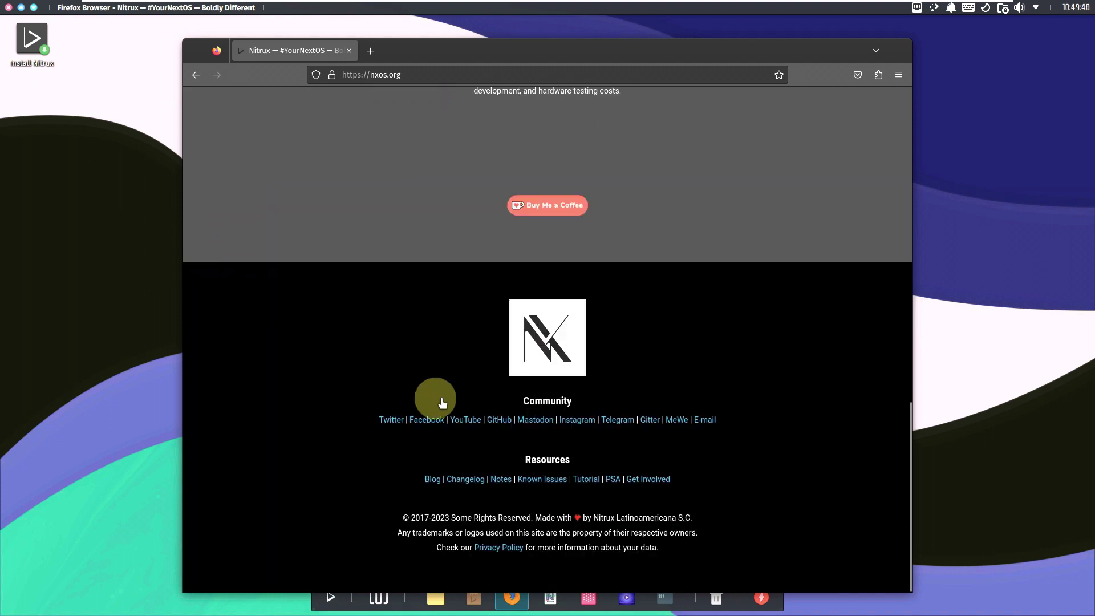
scroll(514, 425, "up", 8)
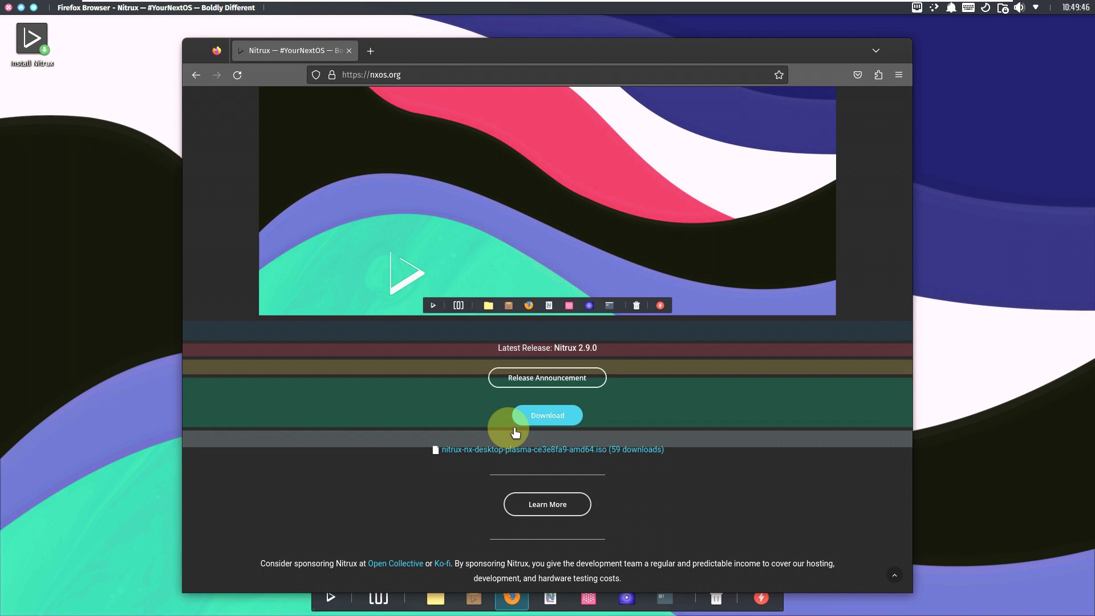
left_click(531, 378)
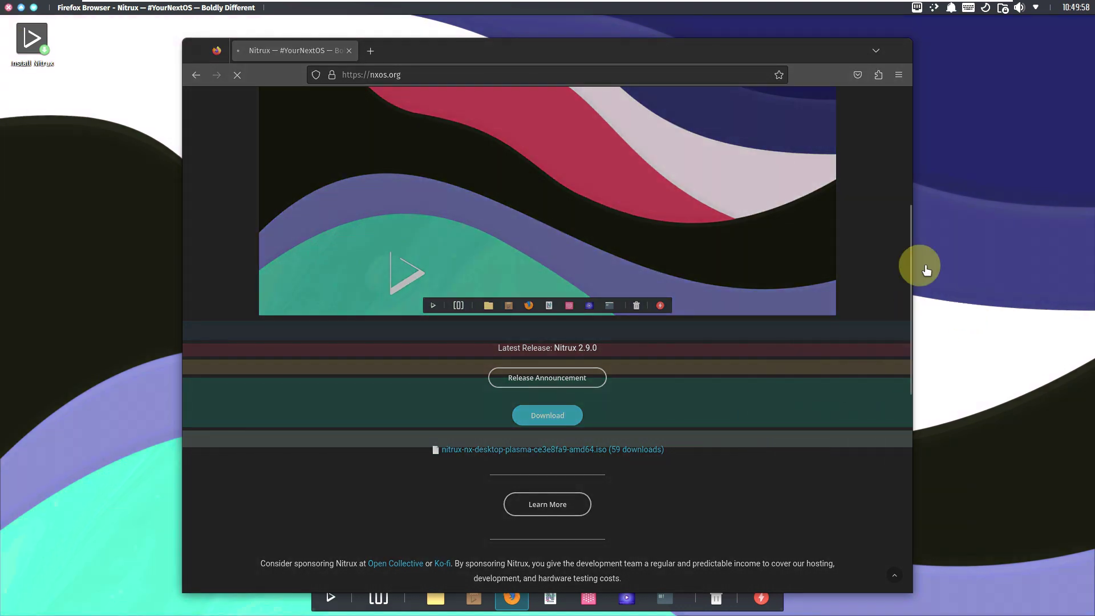
scroll(902, 249, "down", 5)
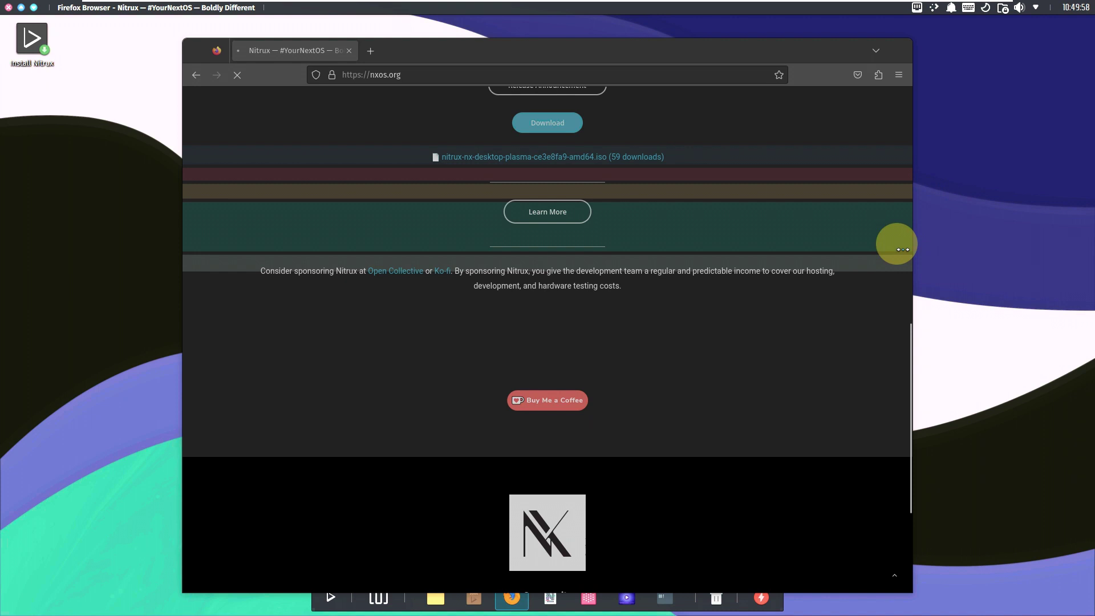
left_click(579, 446)
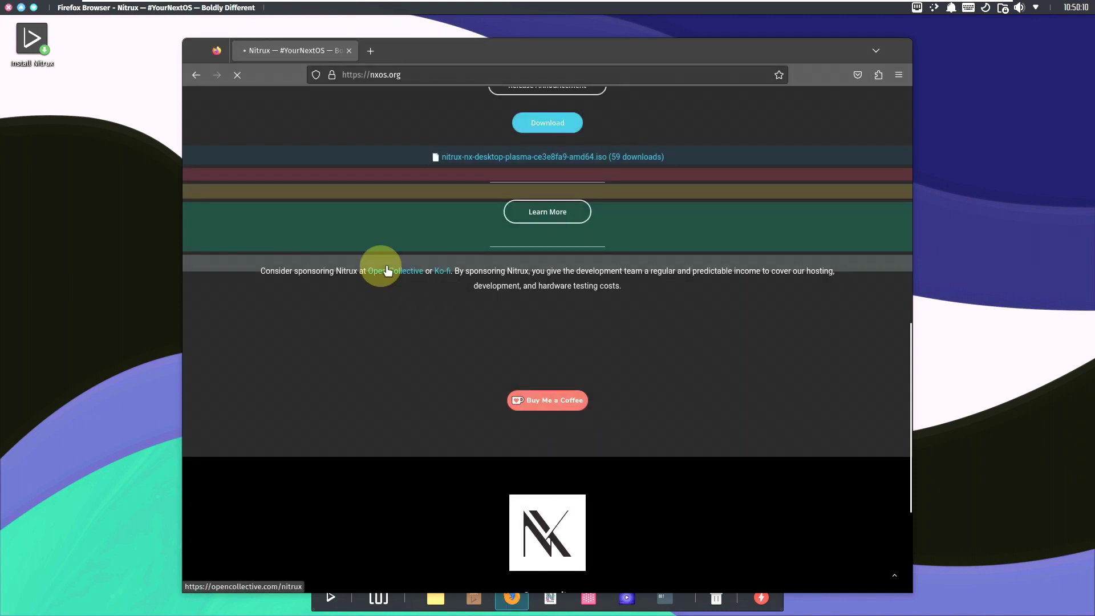
key("super+Page_Up")
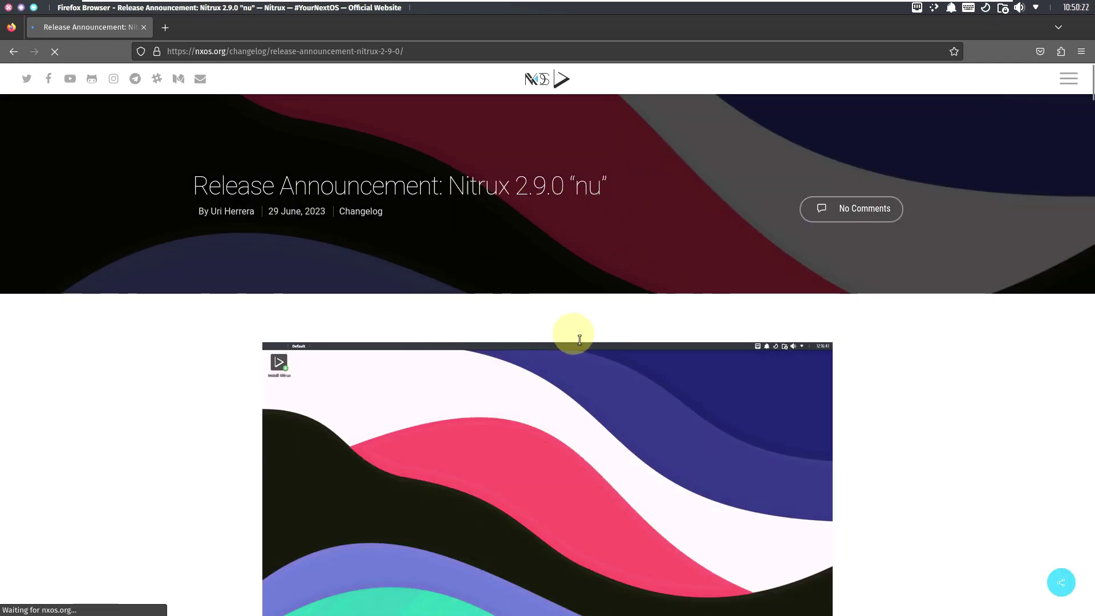
Step: Jump to the What's new section from the Nitrux 2.9.0 announcement's Table of Contents
scroll(569, 330, "down", 8)
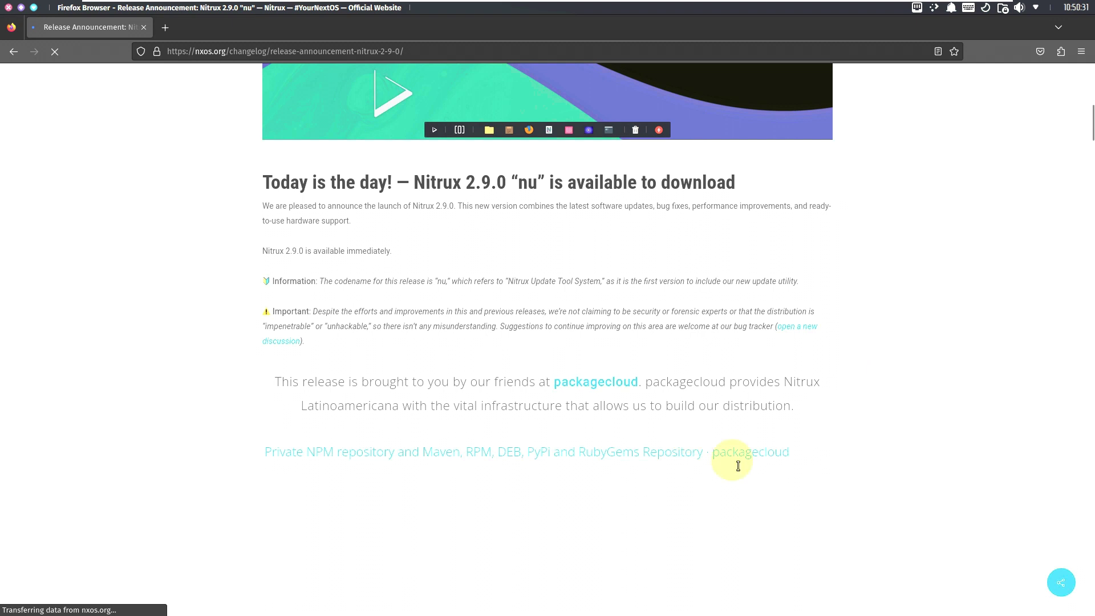
scroll(738, 465, "down", 3)
scroll(738, 465, "down", 10)
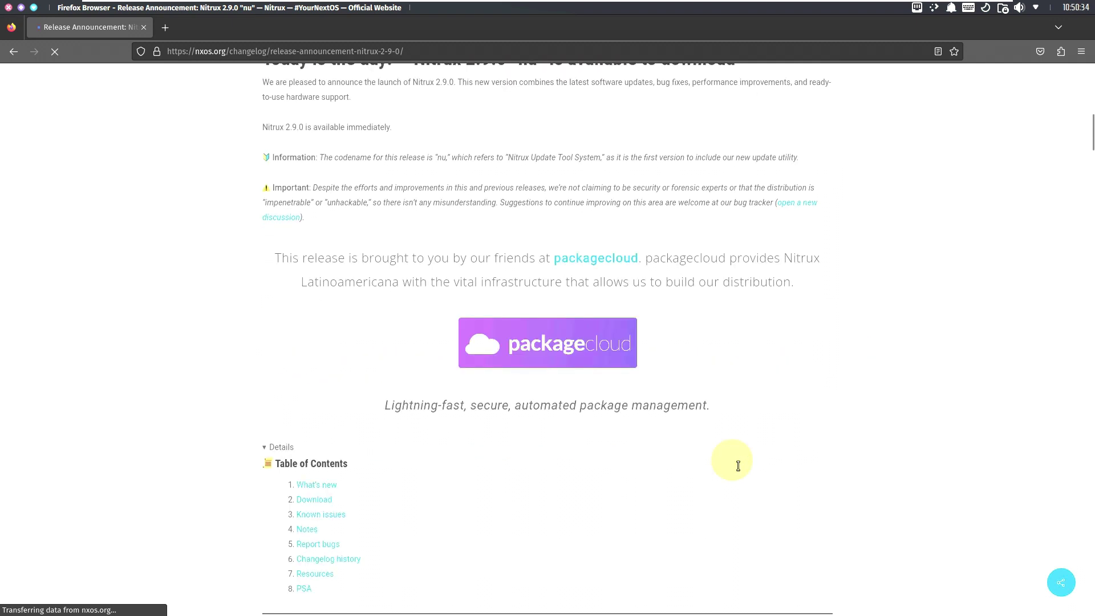
scroll(702, 464, "up", 5)
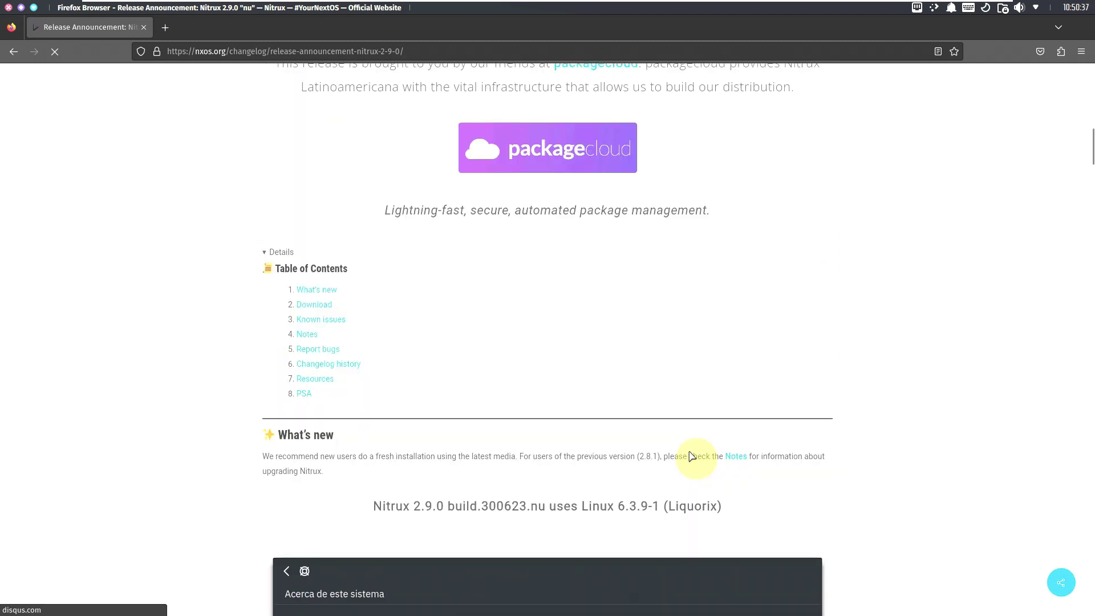
left_click(313, 293)
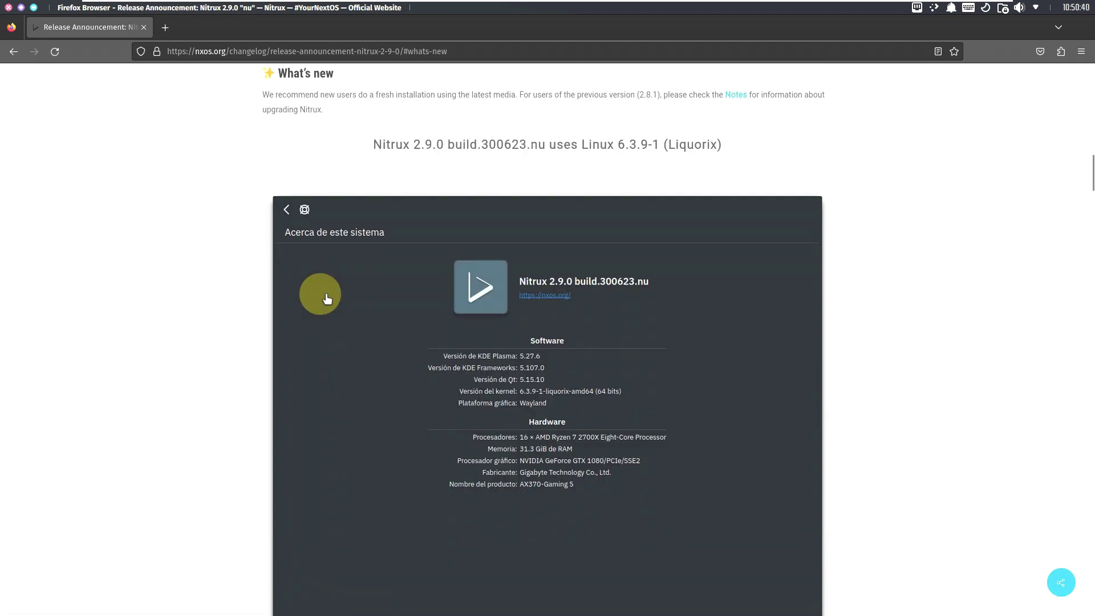
Step: Read down the changelog to the Download section with ISO links and MD5 checksums
scroll(408, 353, "down", 2)
scroll(408, 354, "down", 8)
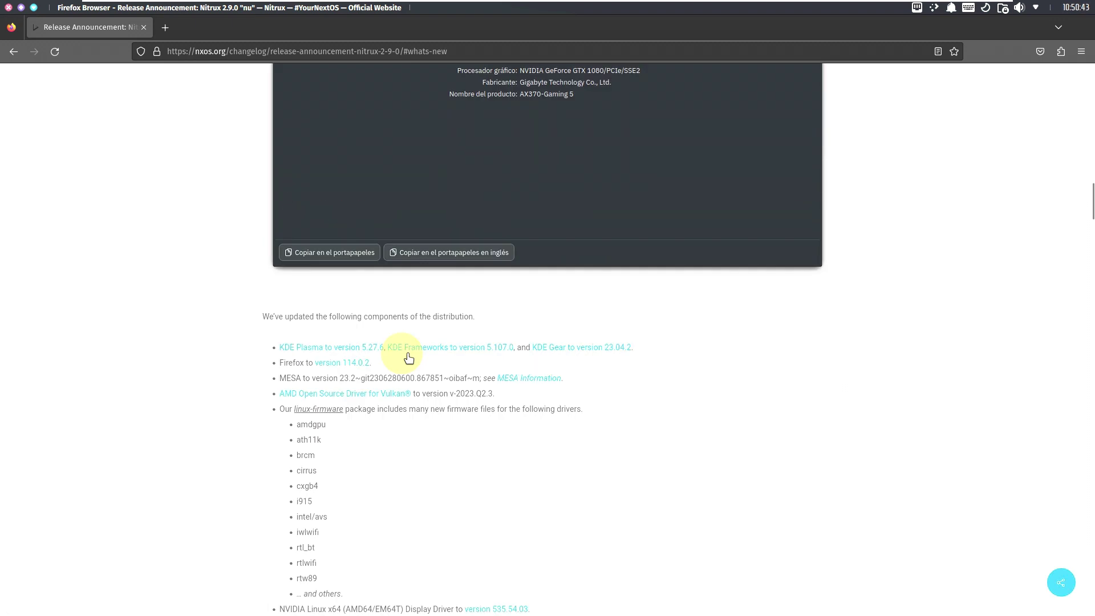
scroll(399, 353, "up", 3)
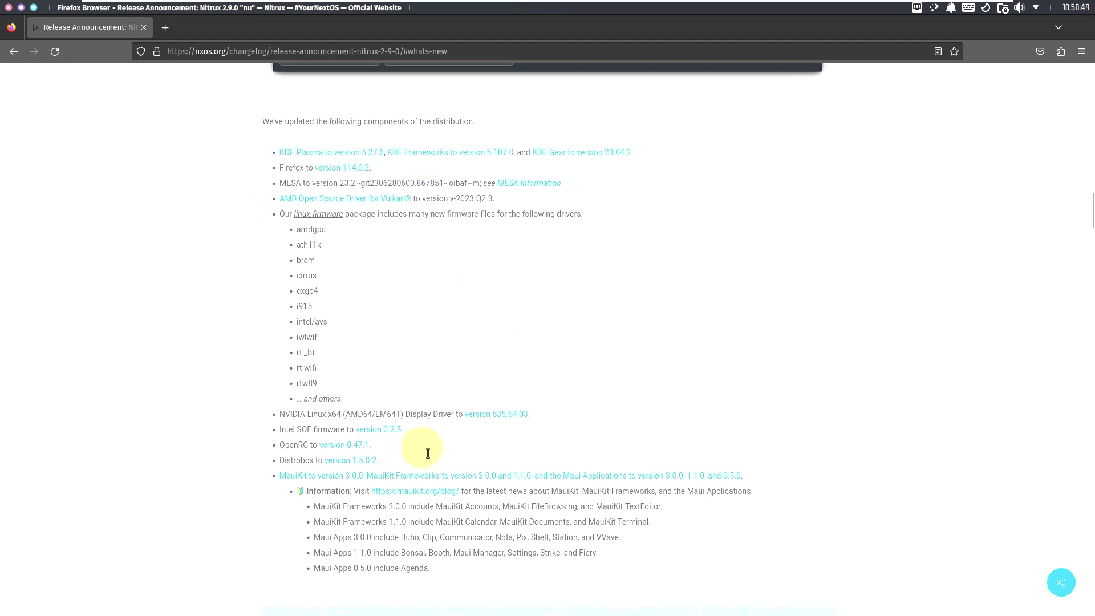
scroll(425, 451, "up", 3)
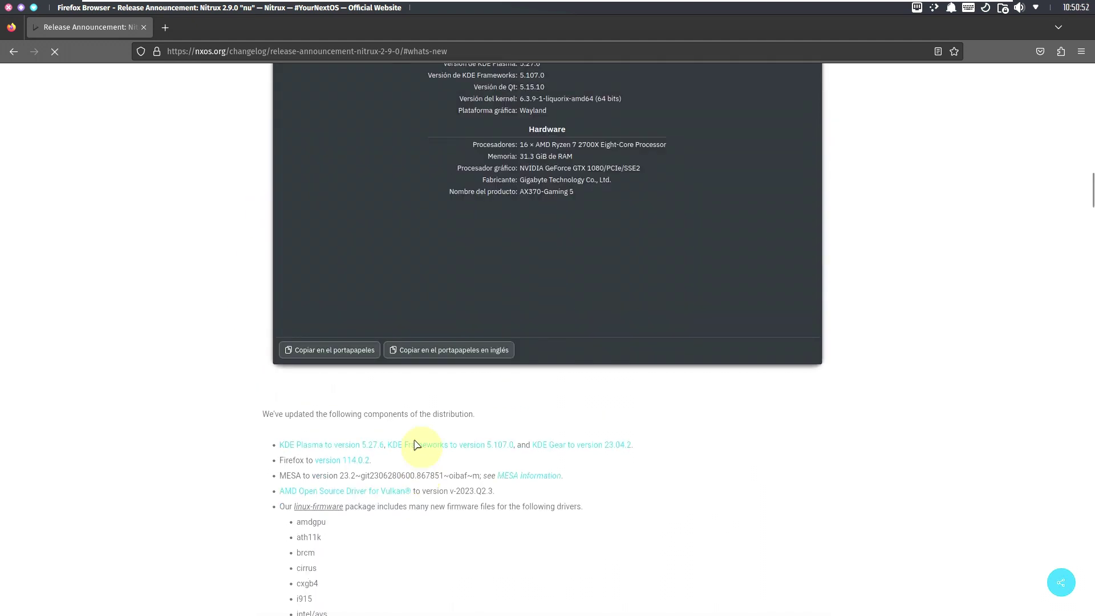
scroll(428, 450, "down", 8)
scroll(429, 452, "down", 5)
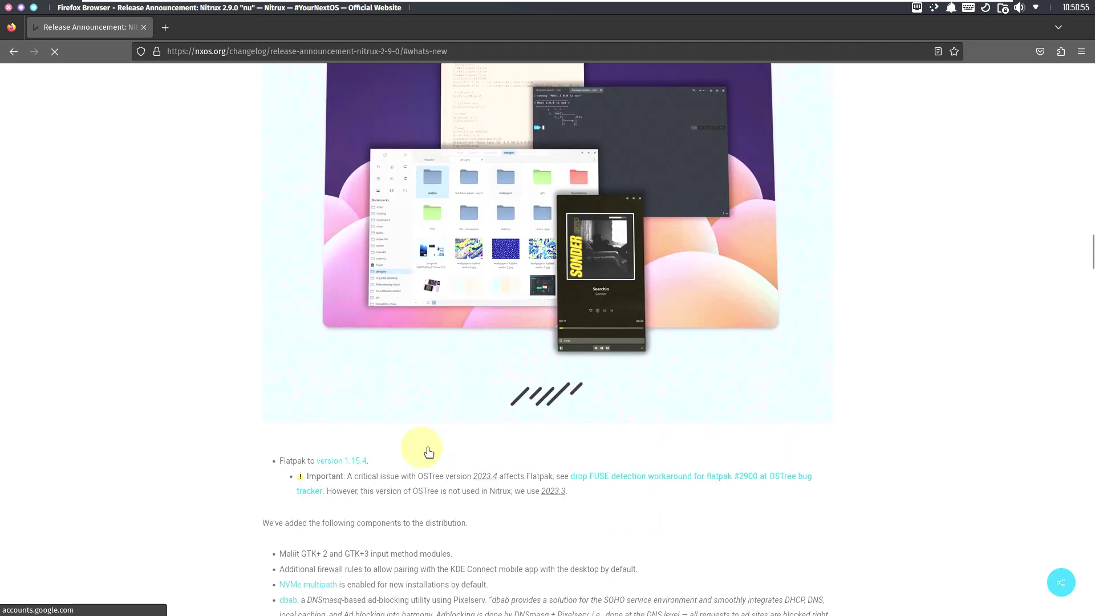
scroll(428, 452, "down", 5)
scroll(425, 450, "down", 9)
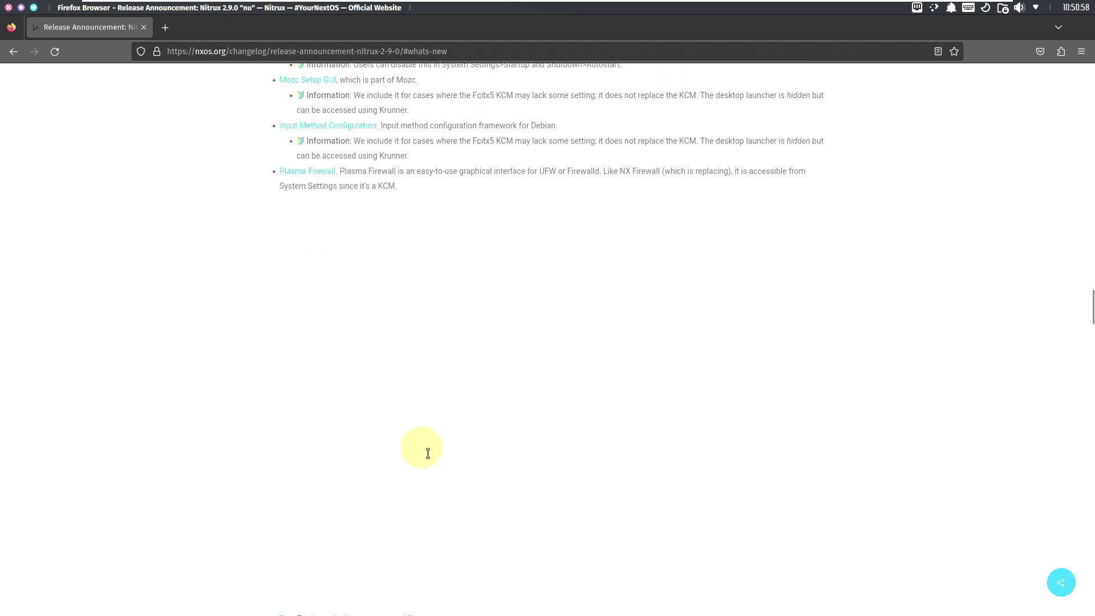
scroll(427, 453, "down", 2)
scroll(427, 453, "up", 5)
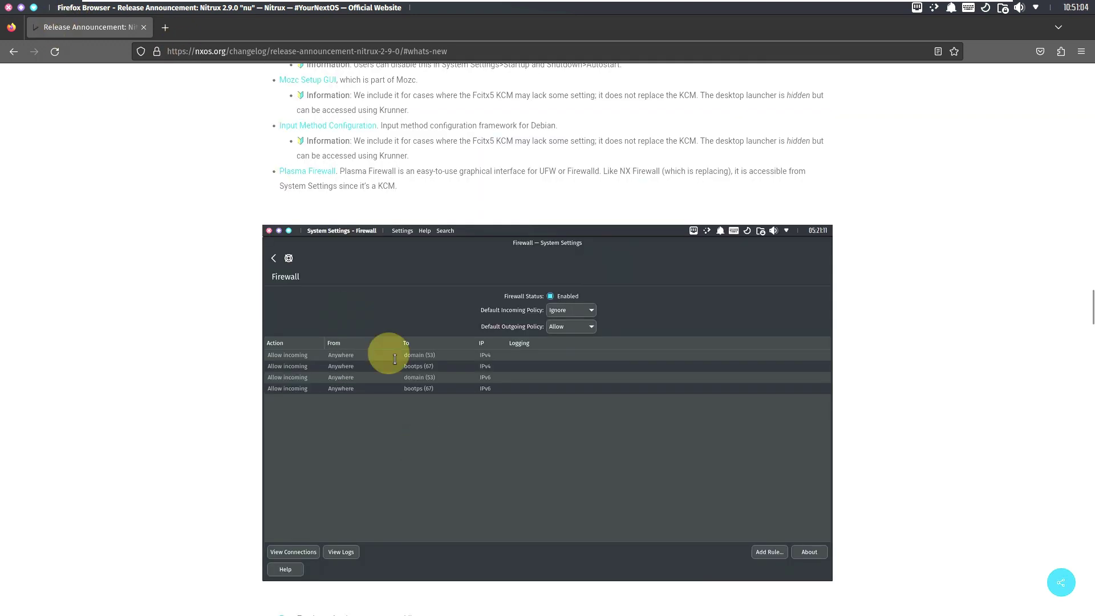
scroll(423, 384, "down", 2)
scroll(430, 391, "up", 5)
scroll(429, 391, "down", 10)
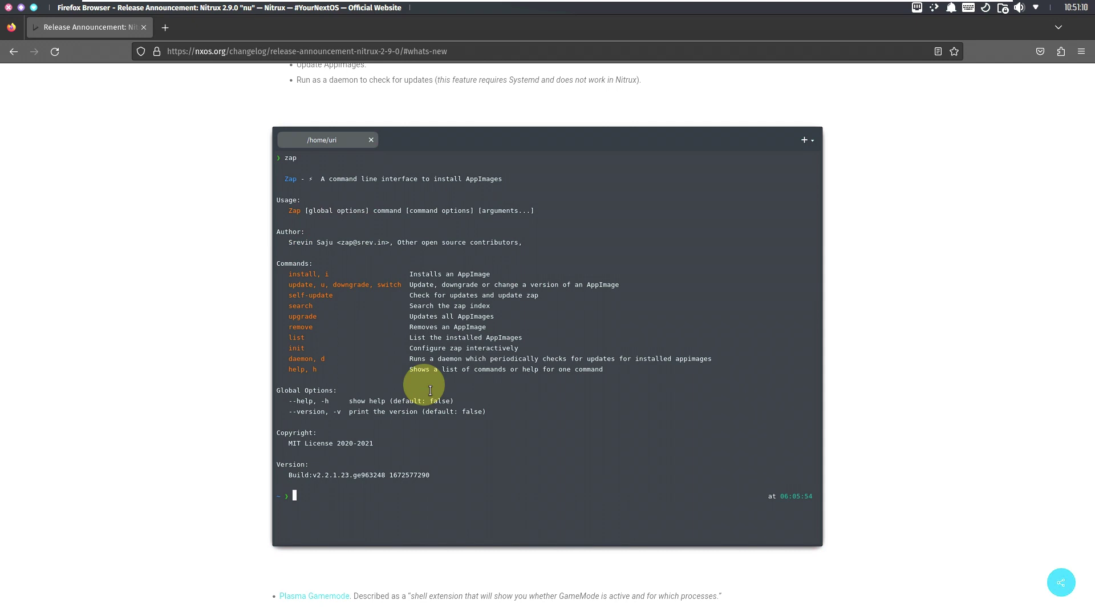
scroll(429, 391, "down", 6)
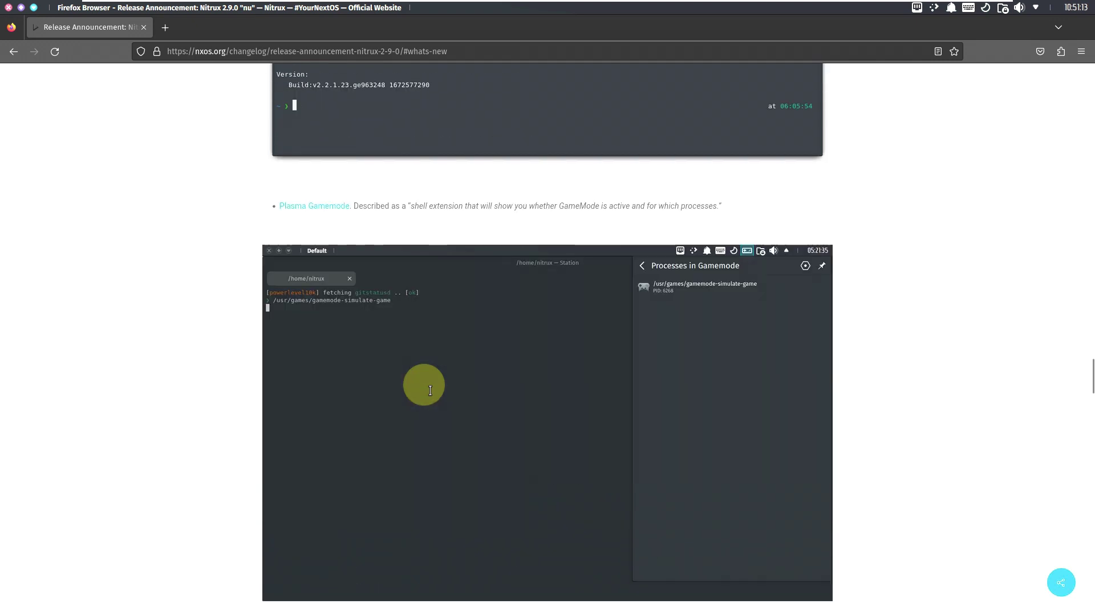
scroll(430, 390, "down", 15)
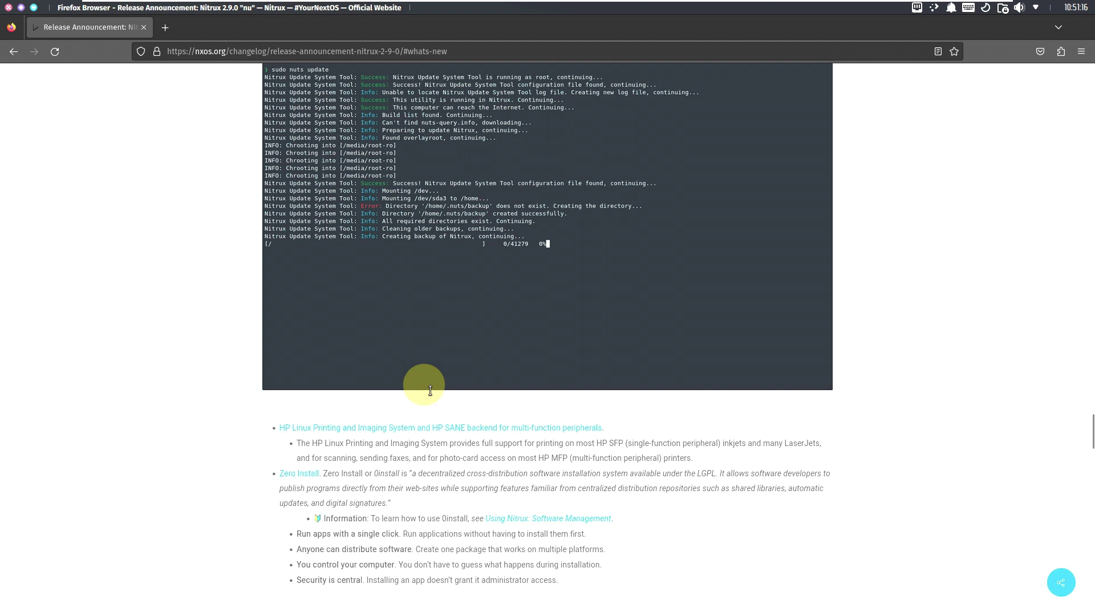
scroll(430, 391, "down", 15)
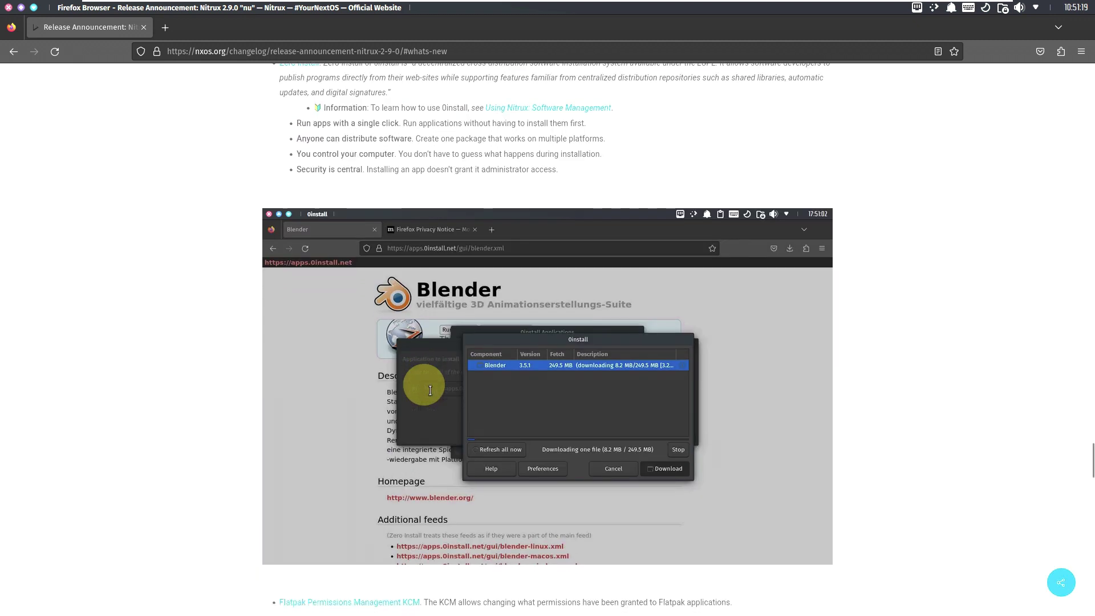
scroll(430, 390, "down", 14)
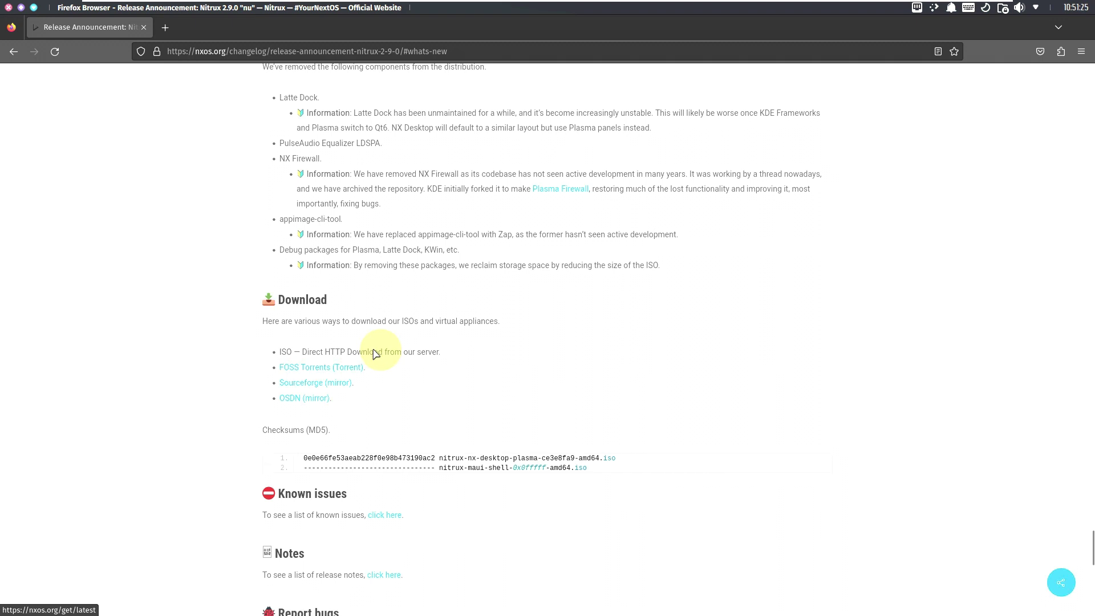
Step: Download the latest Nitrux ISO from the SourceForge mirror and close the About Firefox window
left_click(382, 352)
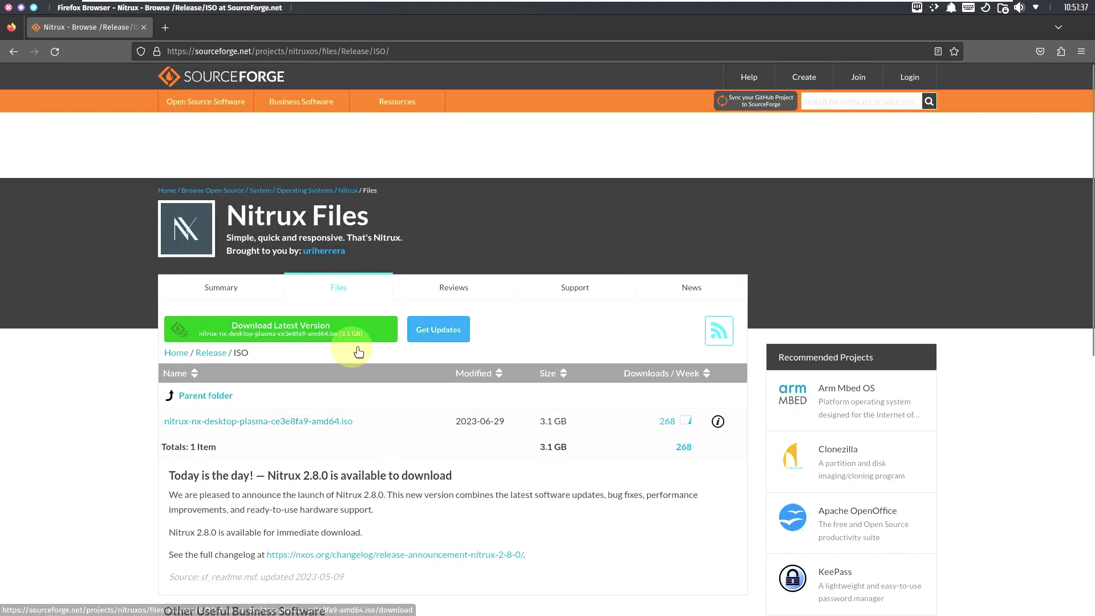
left_click(347, 328)
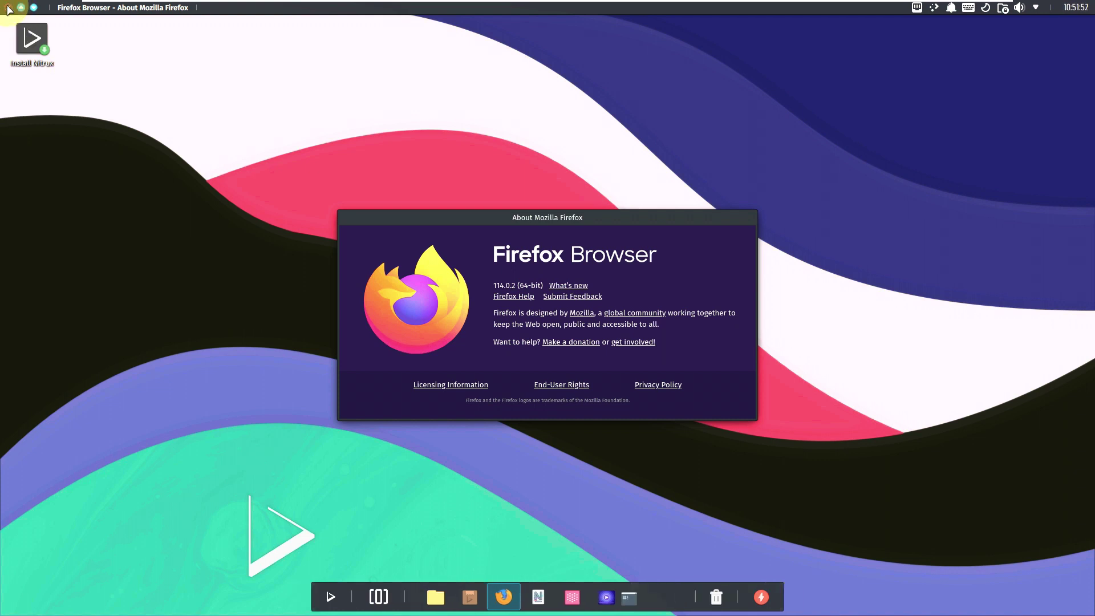
key("Escape")
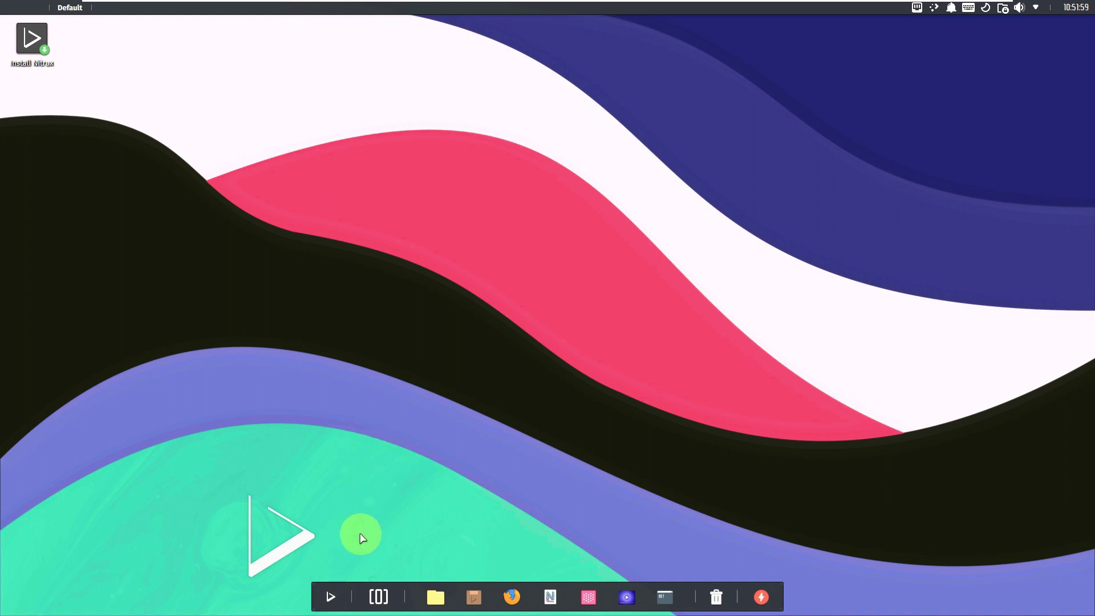
Step: Start the Steam installer from the full-screen application launcher
key("super")
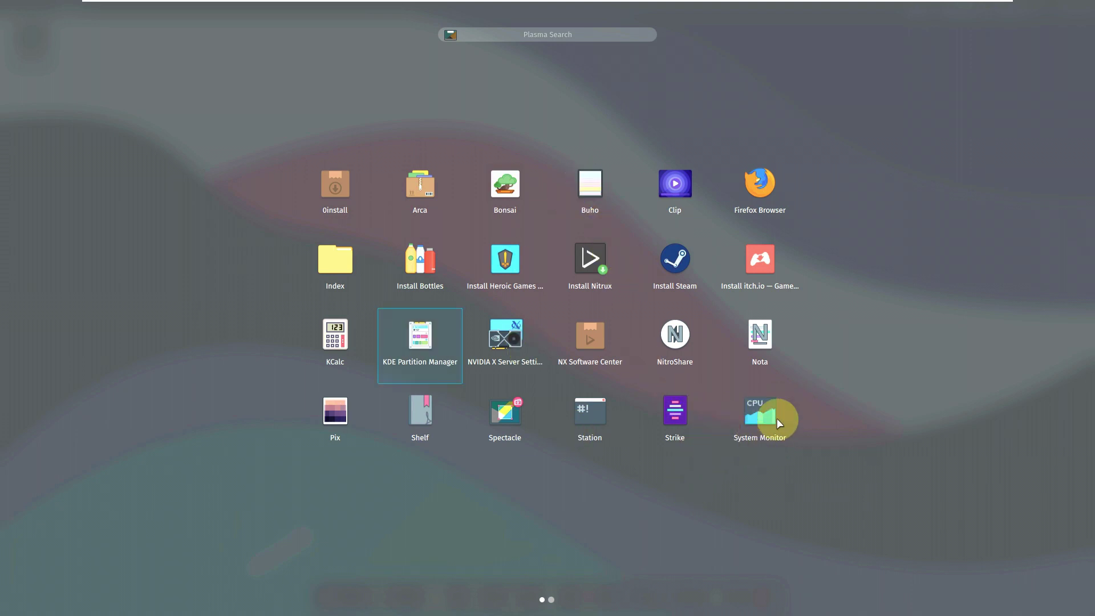
left_click(675, 261)
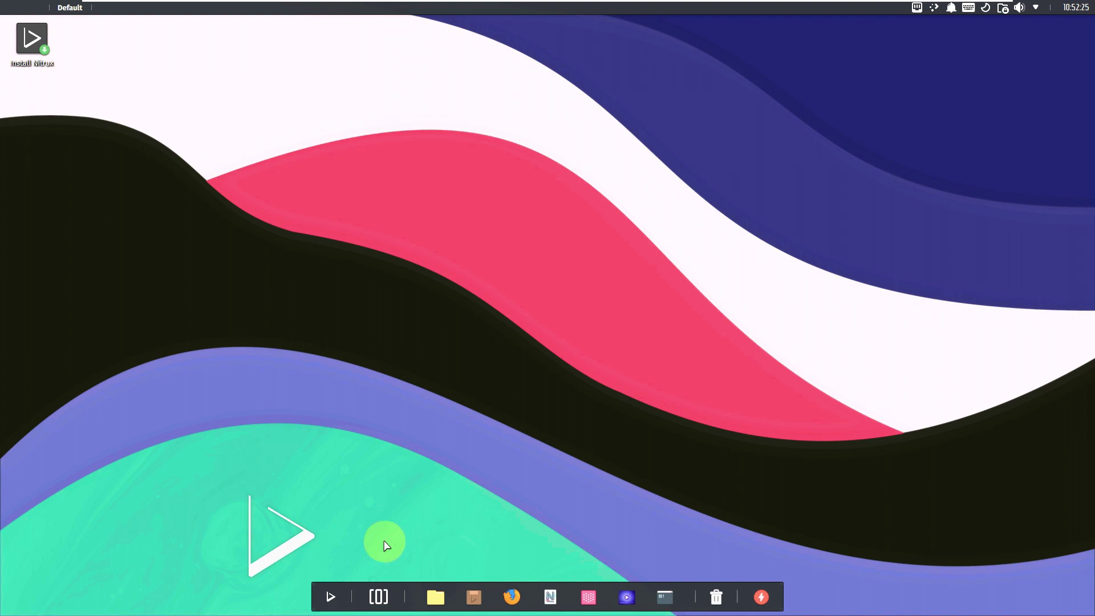
left_click(330, 596)
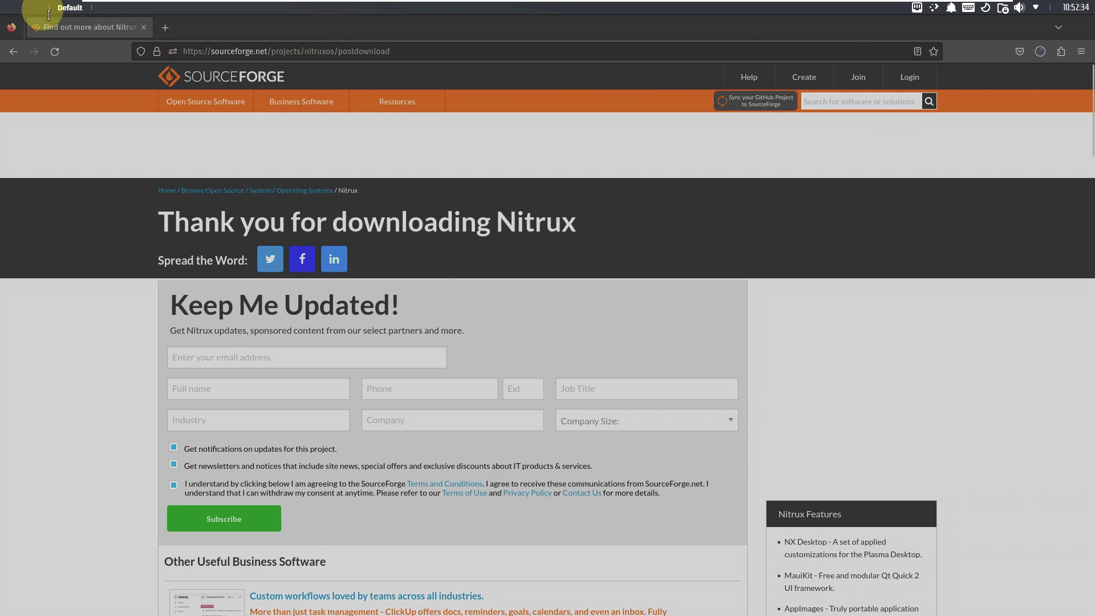
Step: Bring Firefox to the front, glance at its toolbar options, and minimize it
left_click(16, 30)
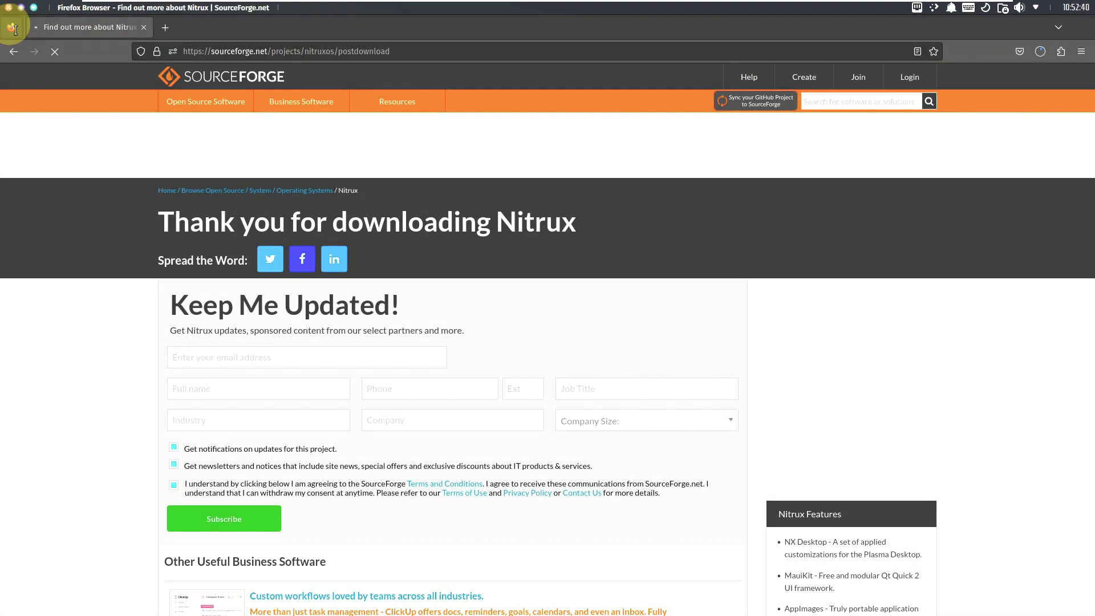
right_click(14, 29)
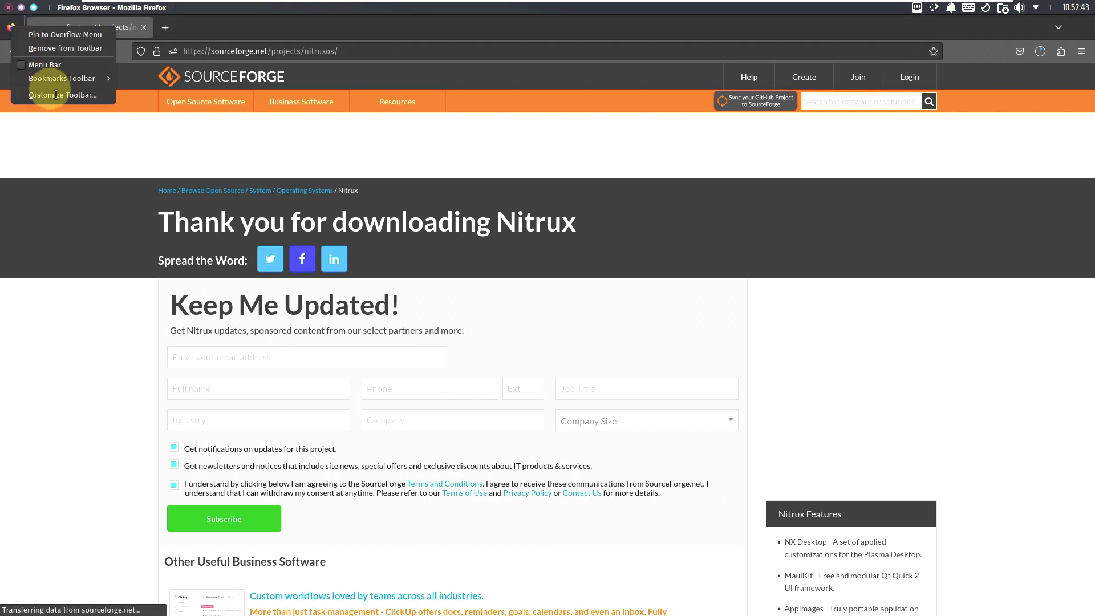
left_click(72, 142)
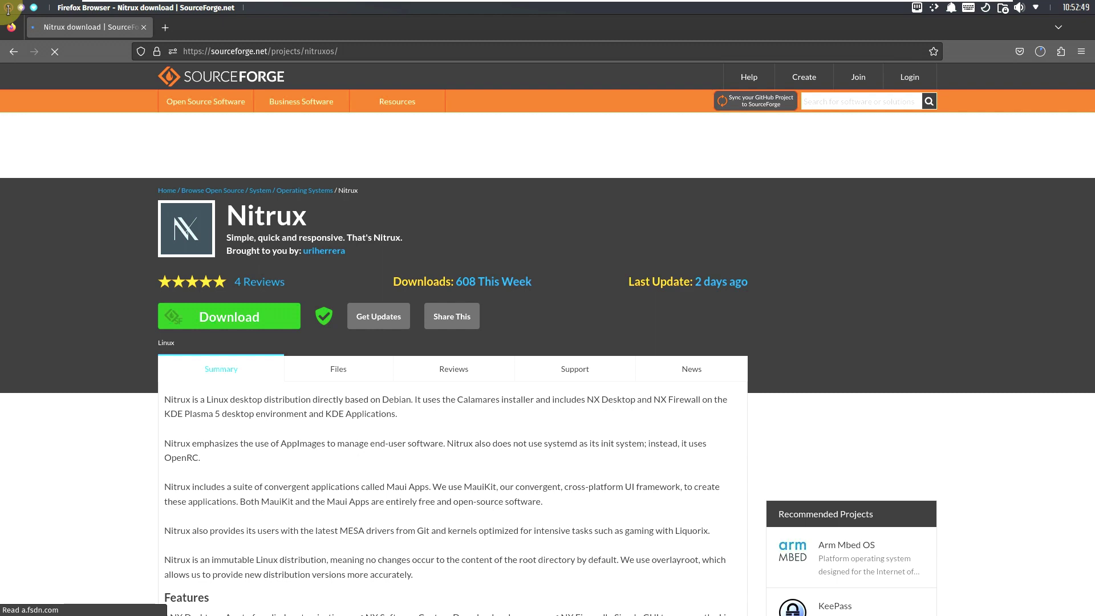
left_click(171, 11)
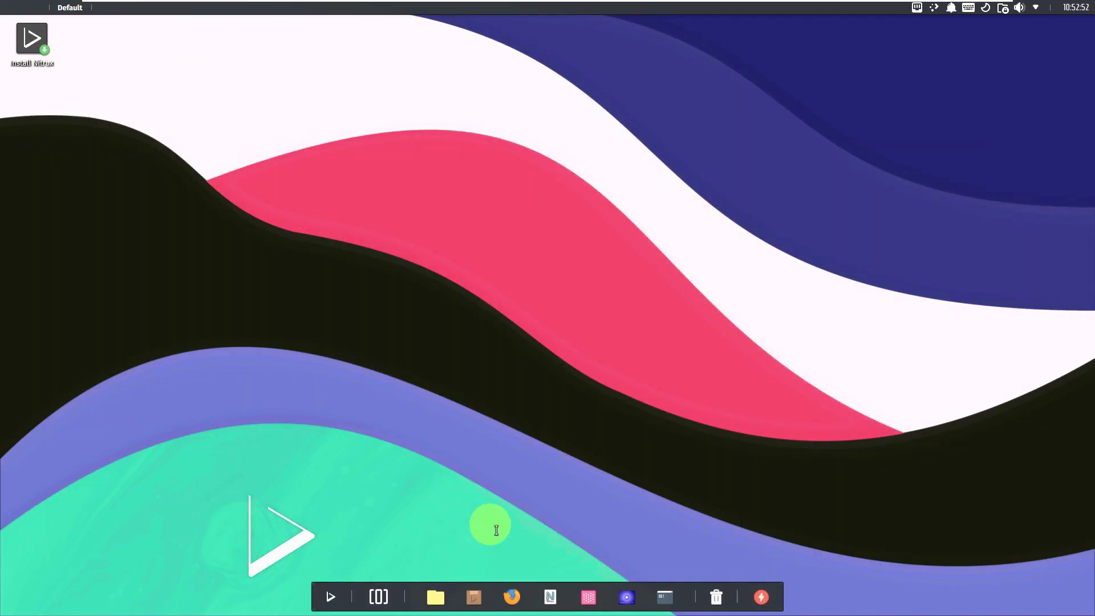
Step: Cancel the pending Nitrux download so Firefox quits, then launch System Monitor
left_click(330, 599)
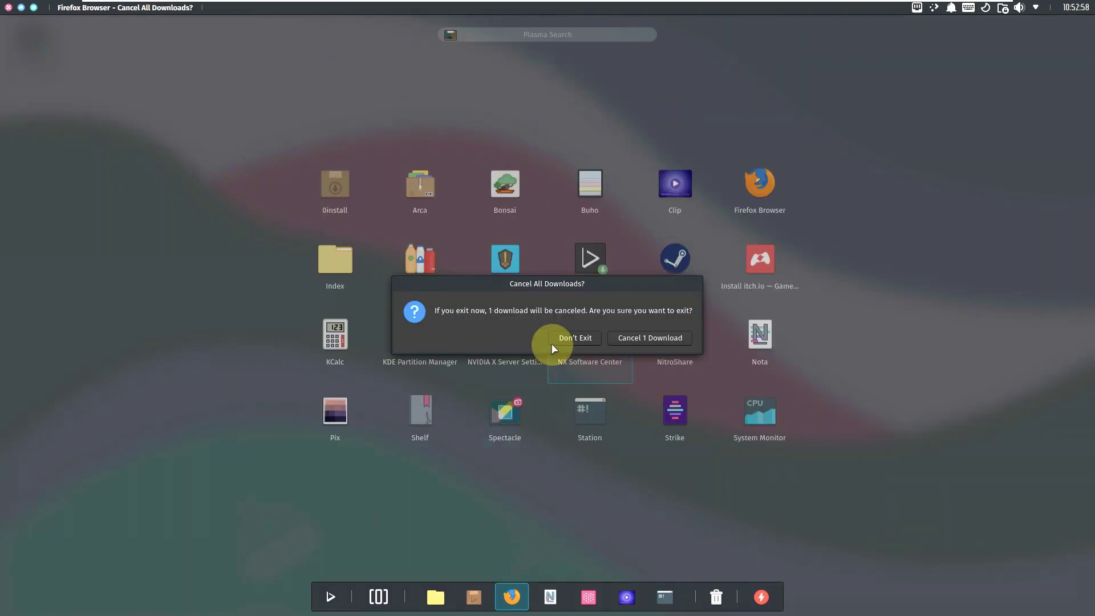
left_click(628, 339)
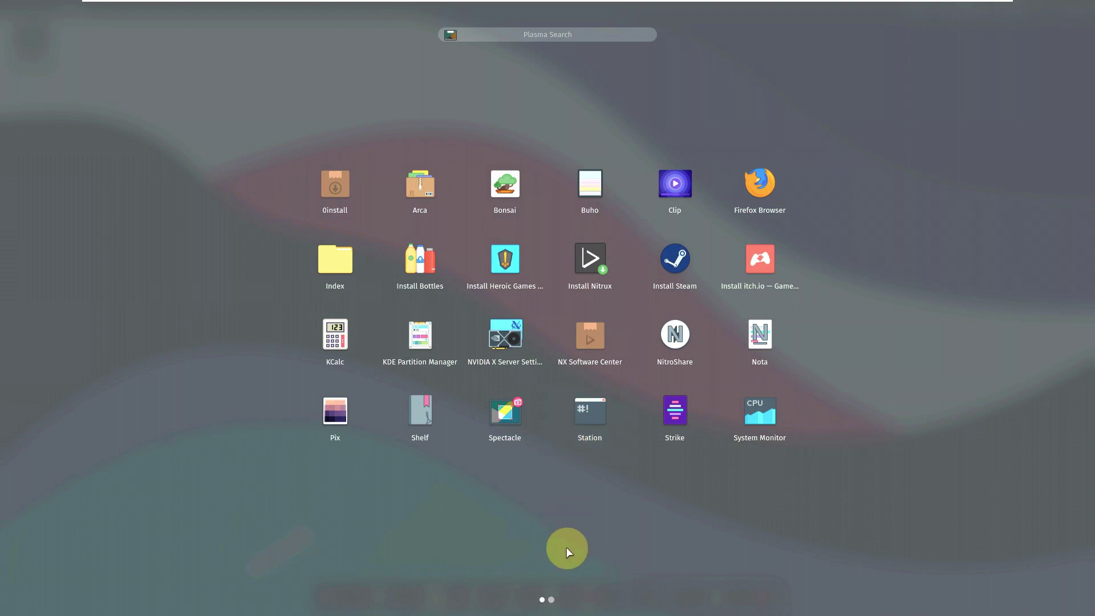
left_click(550, 600)
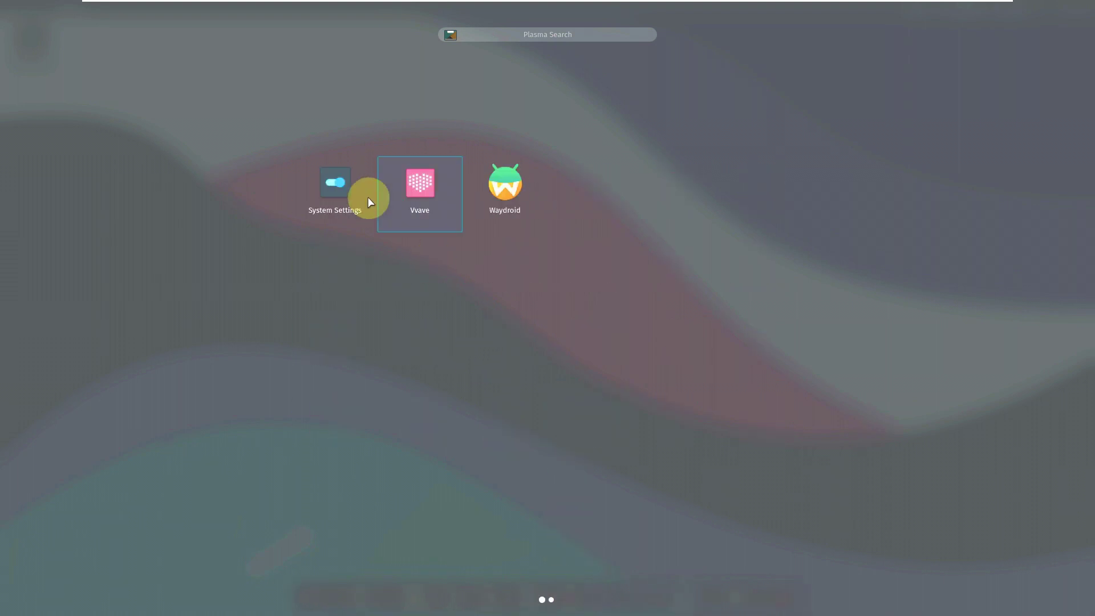
left_click(367, 196)
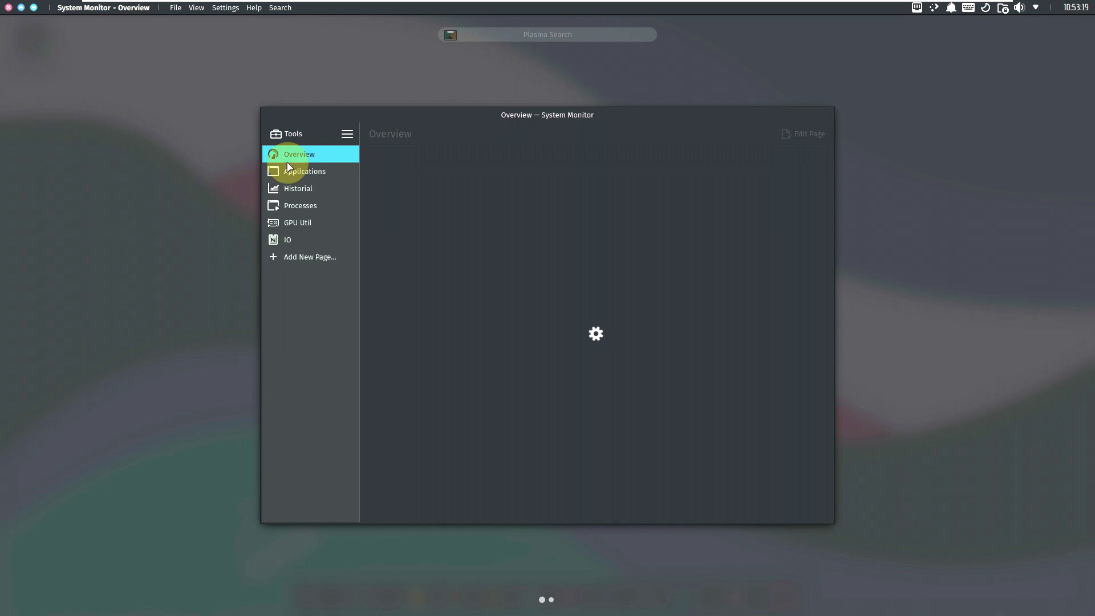
Step: Browse the Applications and Historial pages, maximize System Monitor, and show the Processes tree
left_click(253, 7)
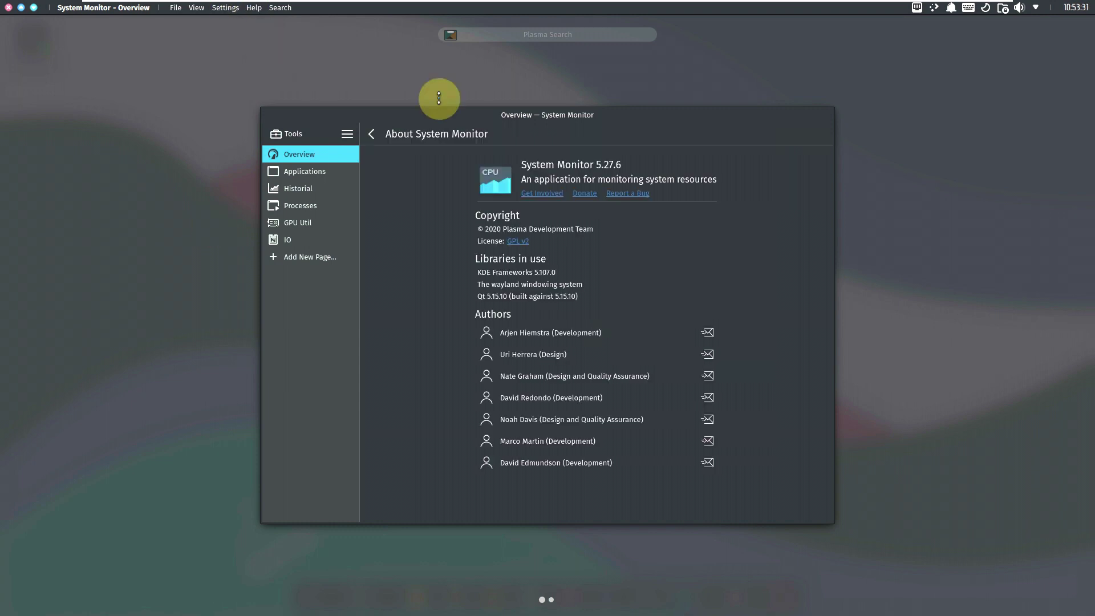
left_click(324, 177)
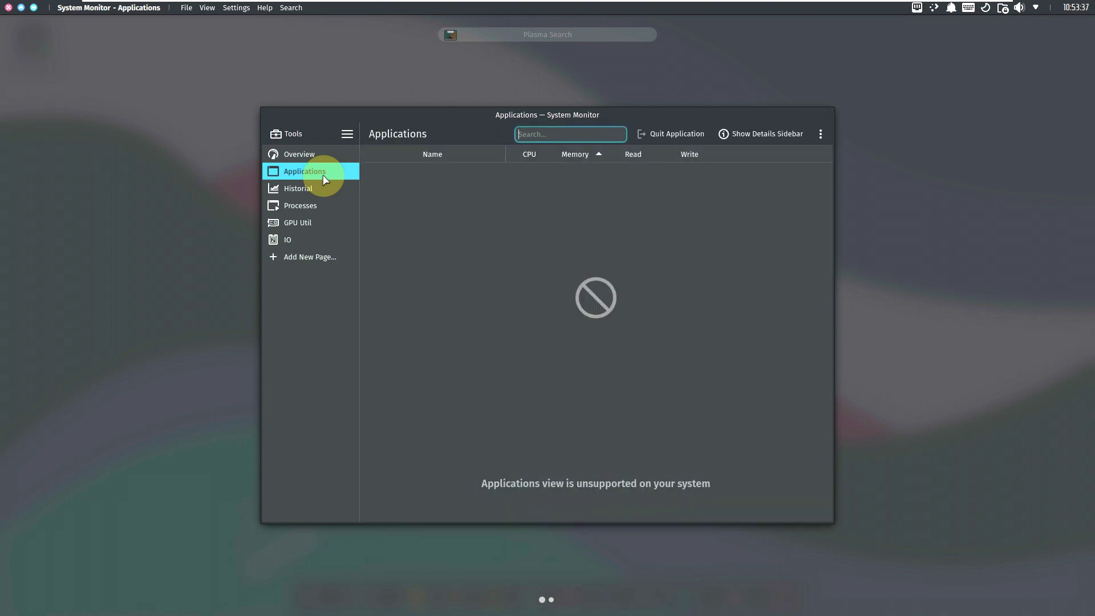
left_click(316, 192)
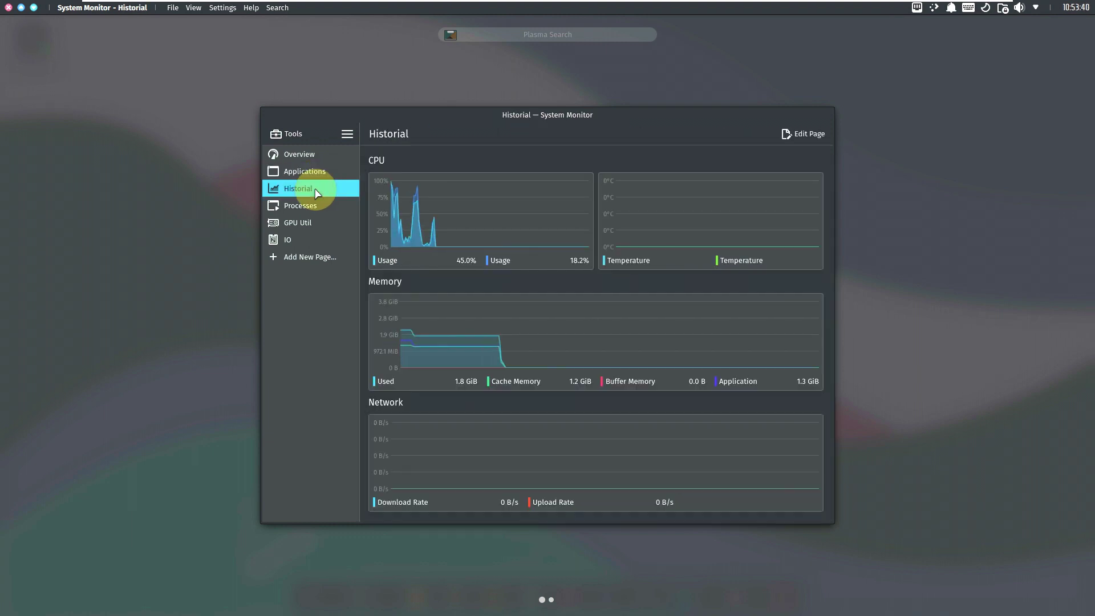
double_click(404, 114)
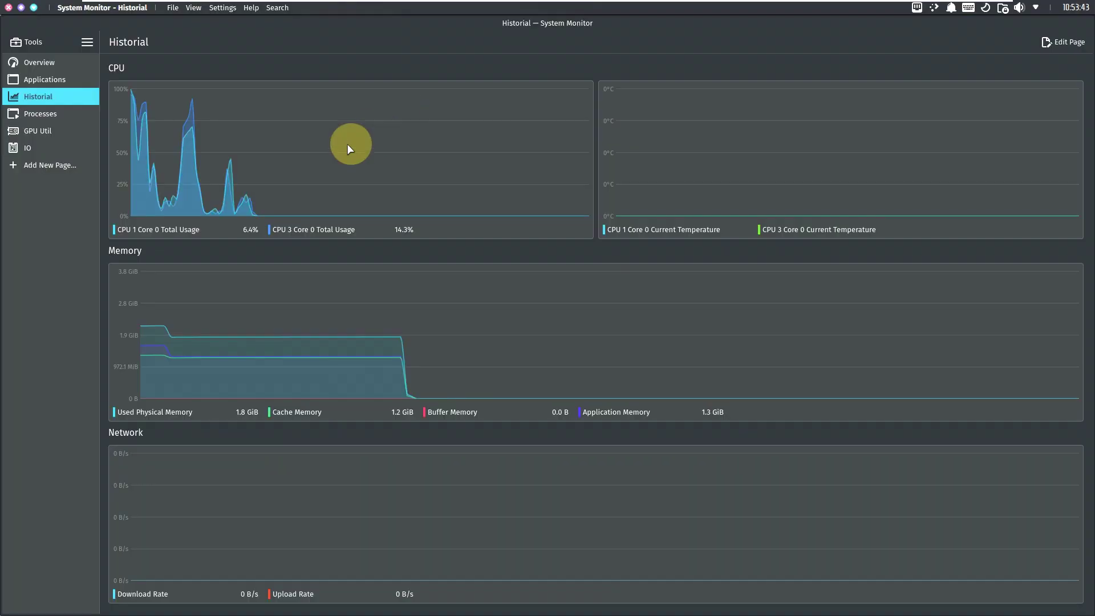
left_click(53, 117)
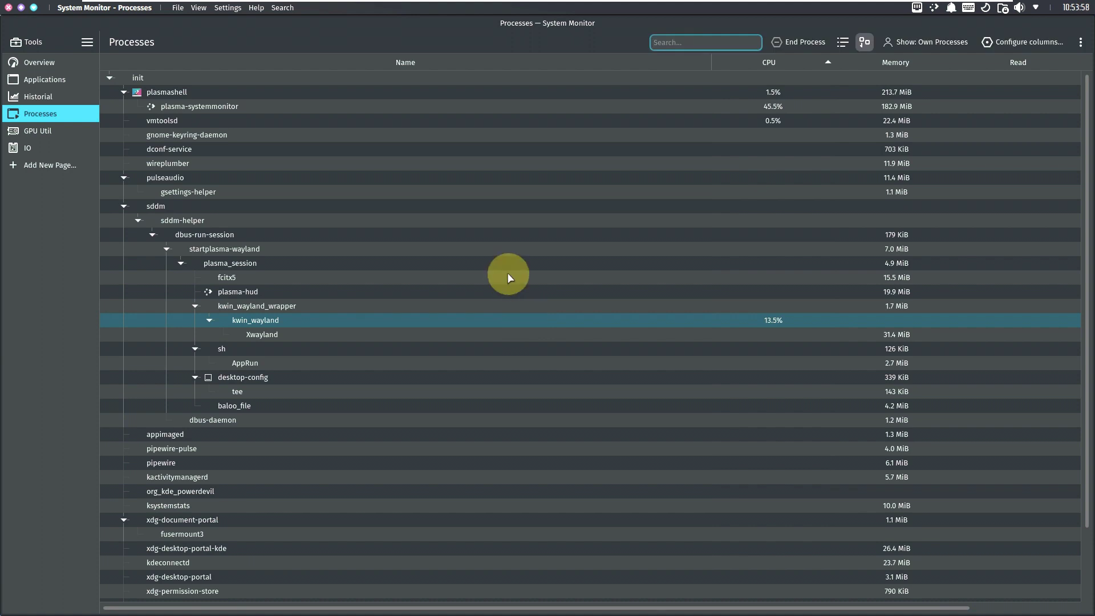
Step: Scroll the process list, then view the empty GPU Util and IO graph pages
scroll(678, 258, "down", 2)
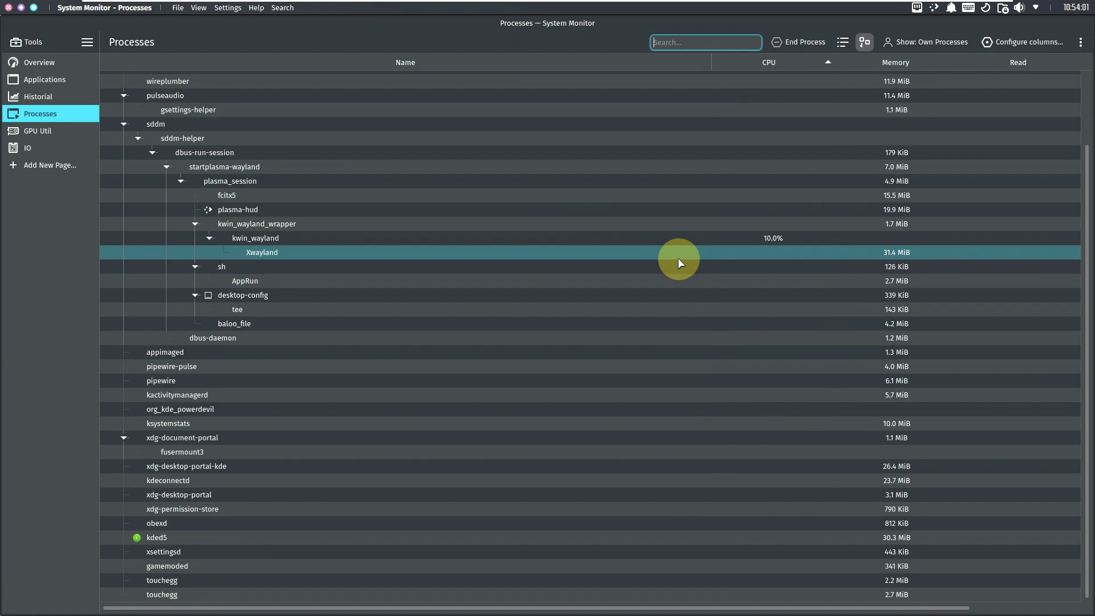
scroll(677, 258, "up", 2)
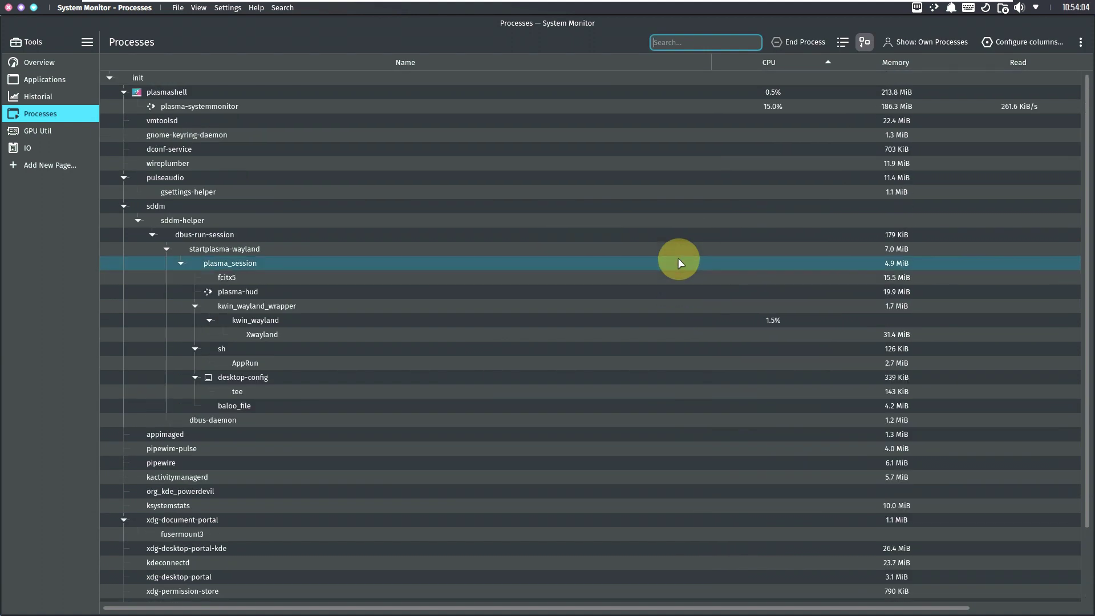
left_click(78, 132)
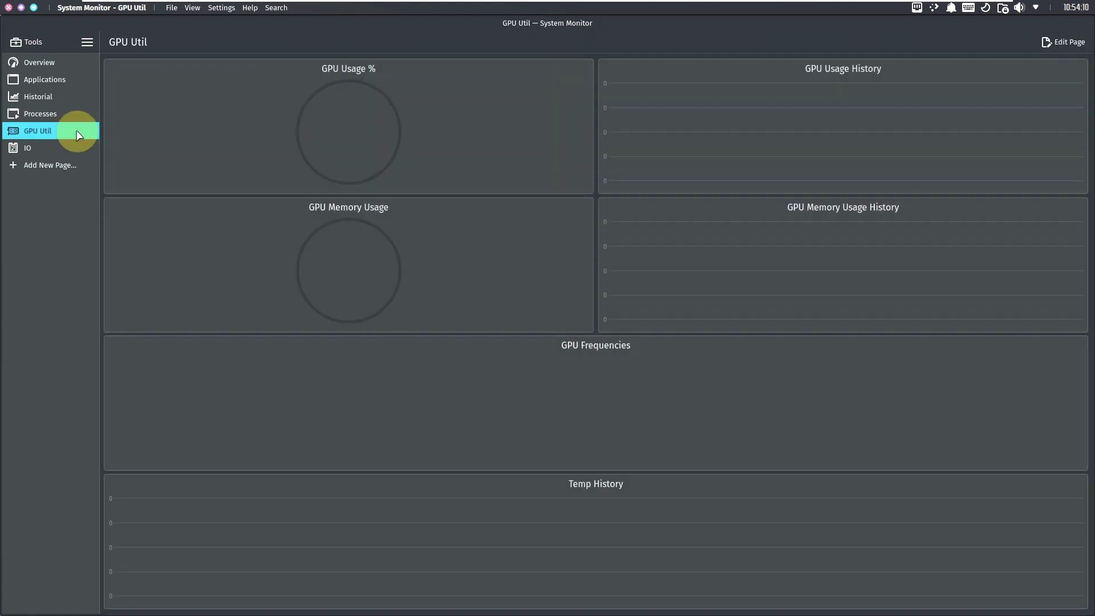
left_click(74, 151)
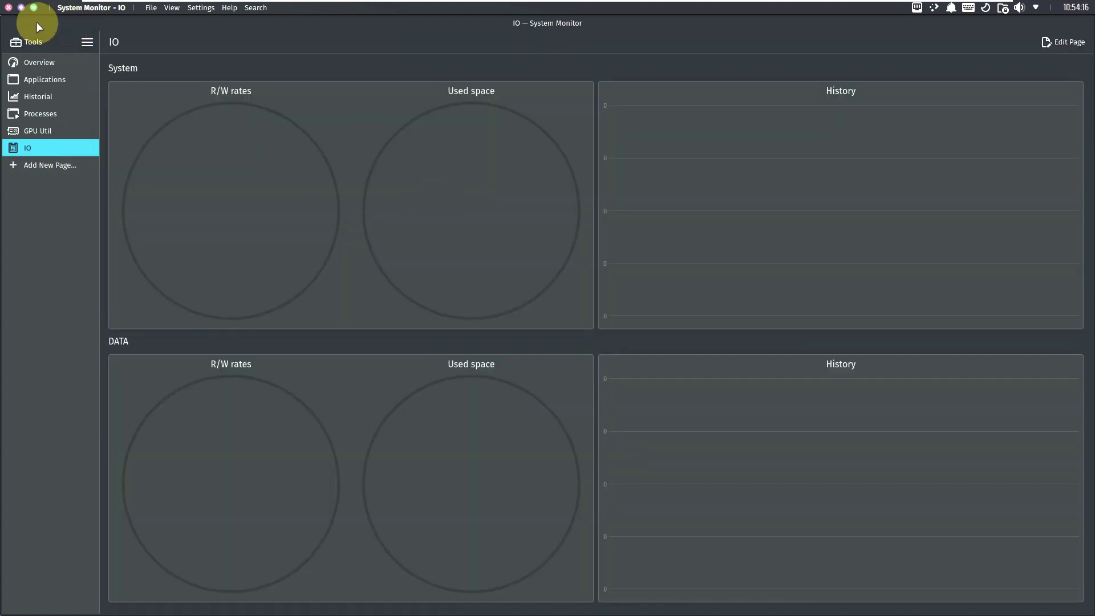
Step: Close System Monitor, dismiss the launcher, and open the desktop's context menu
left_click(9, 7)
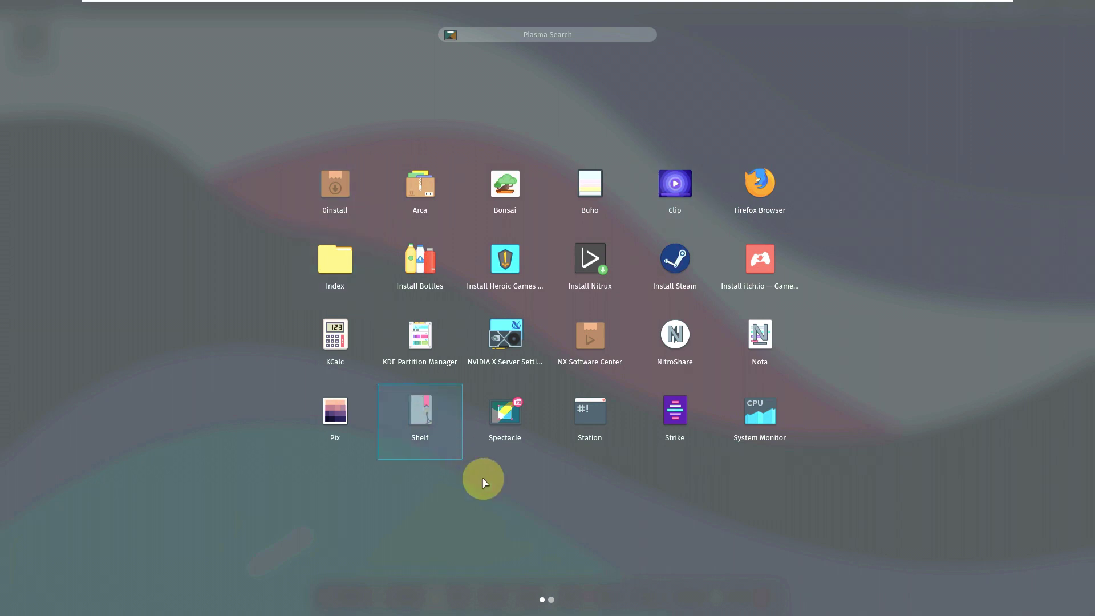
left_click(530, 509)
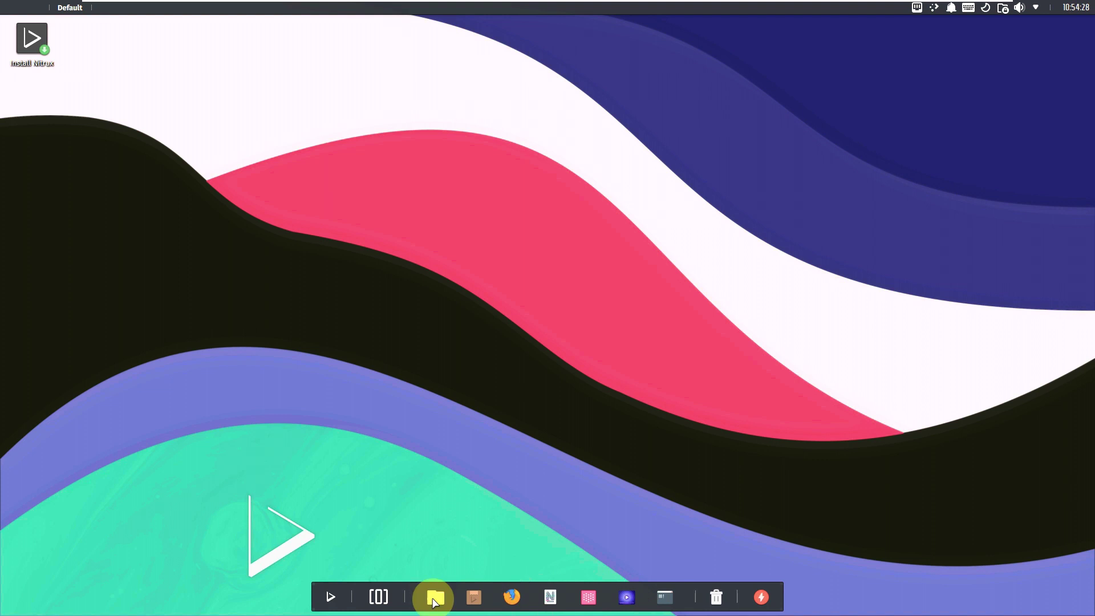
right_click(333, 215)
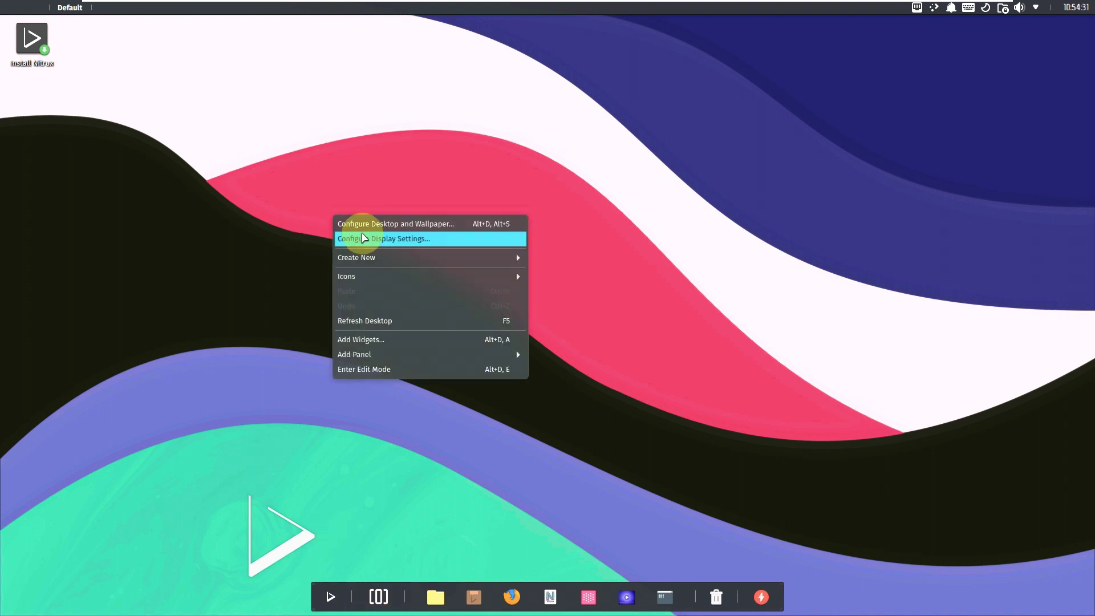
Step: Close the desktop menu, view the desktop overview, and return to Desktop 1
left_click(132, 236)
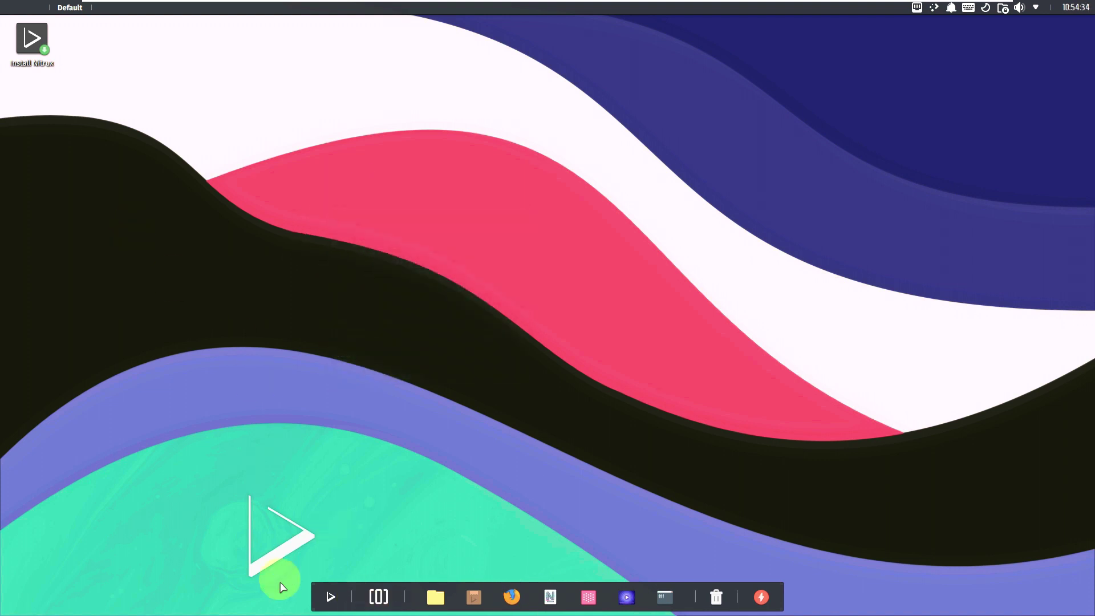
left_click(381, 596)
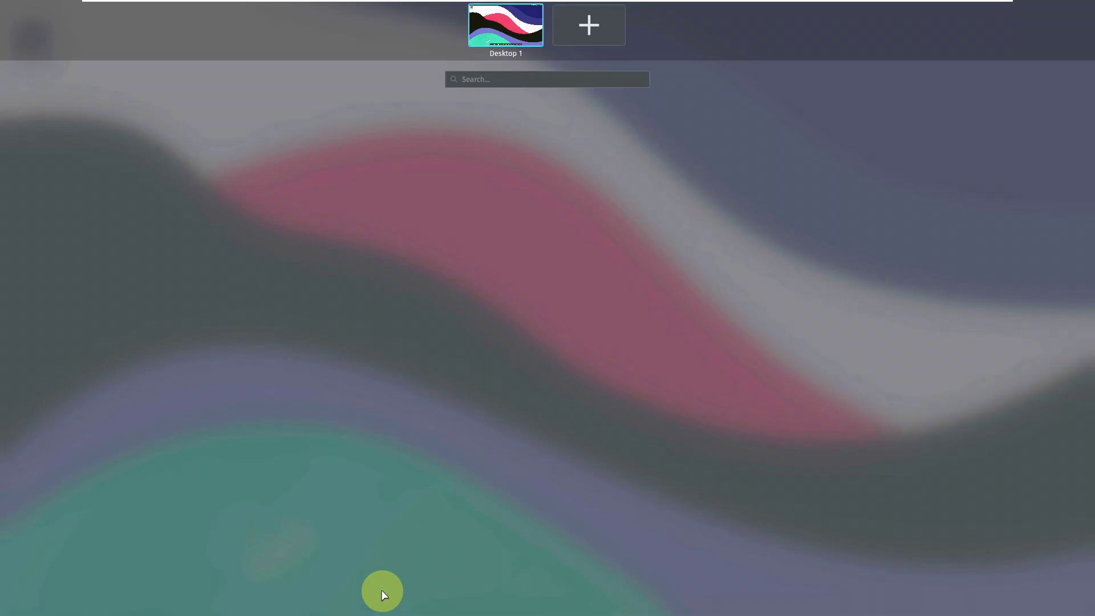
left_click(502, 26)
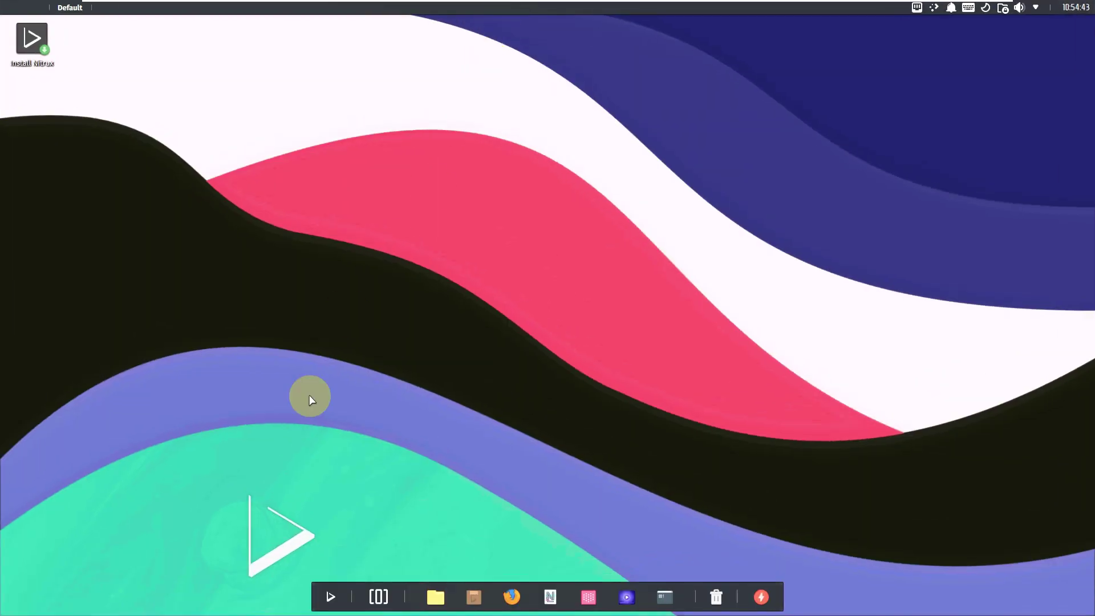
Step: Open System Settings from the second page of the application grid
left_click(330, 598)
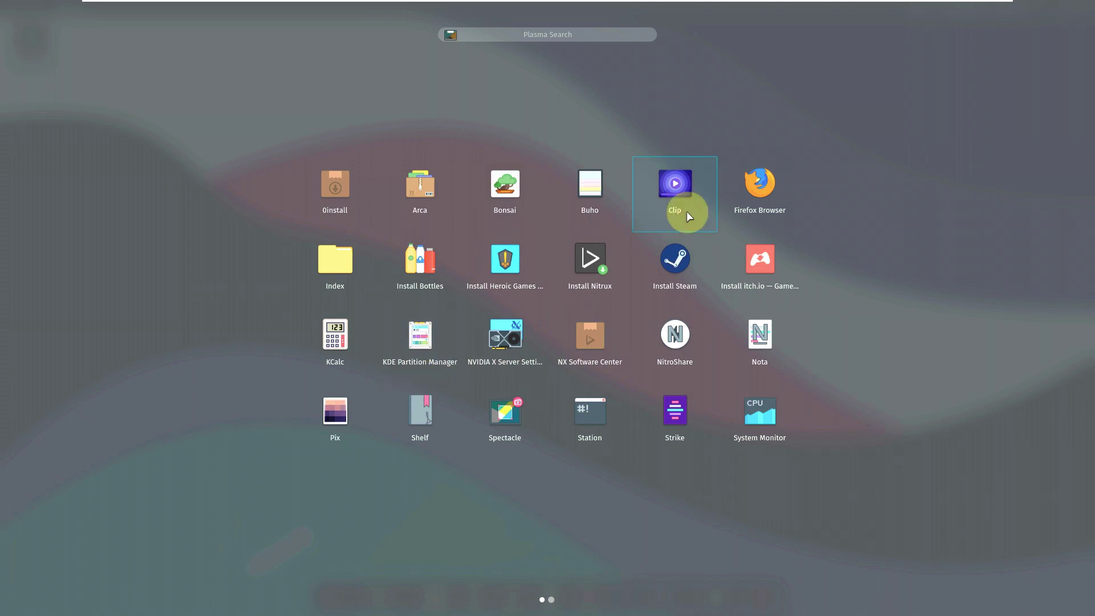
scroll(687, 215, "down", 1)
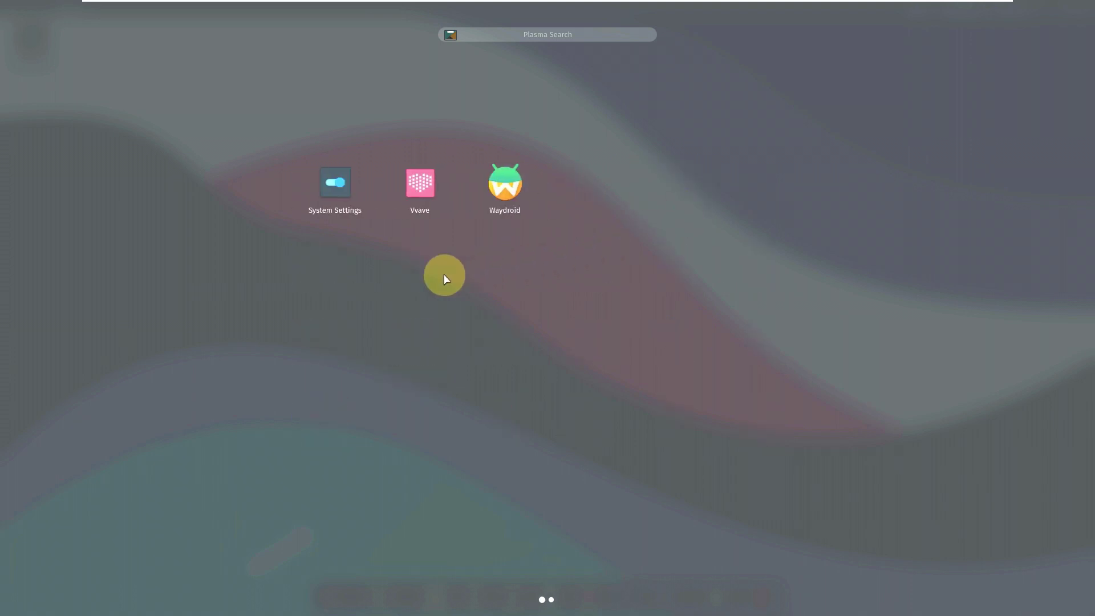
left_click(341, 206)
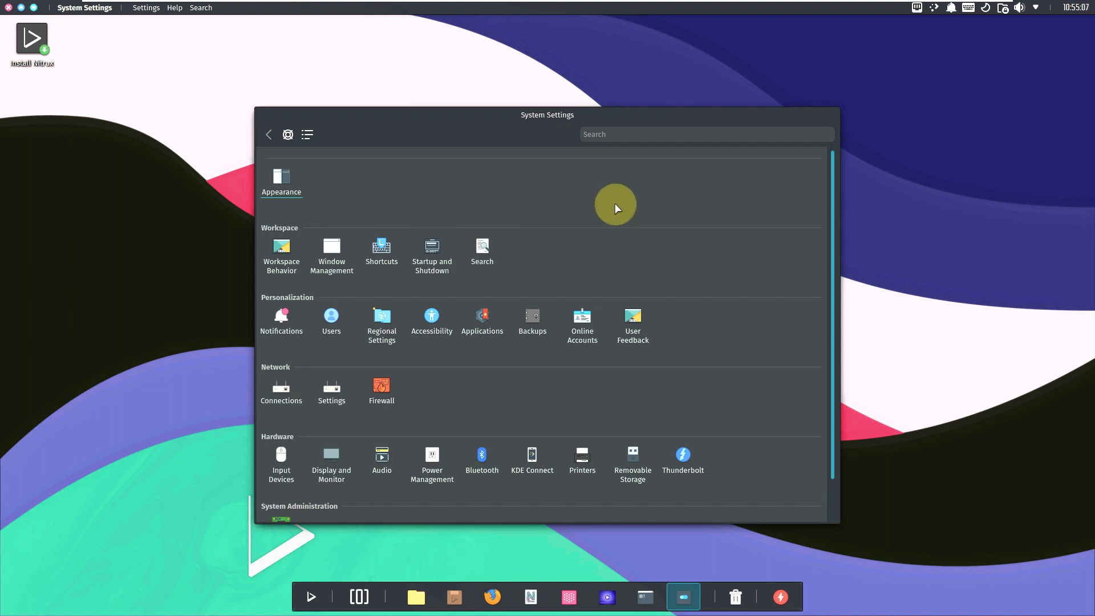
scroll(617, 212, "down", 1)
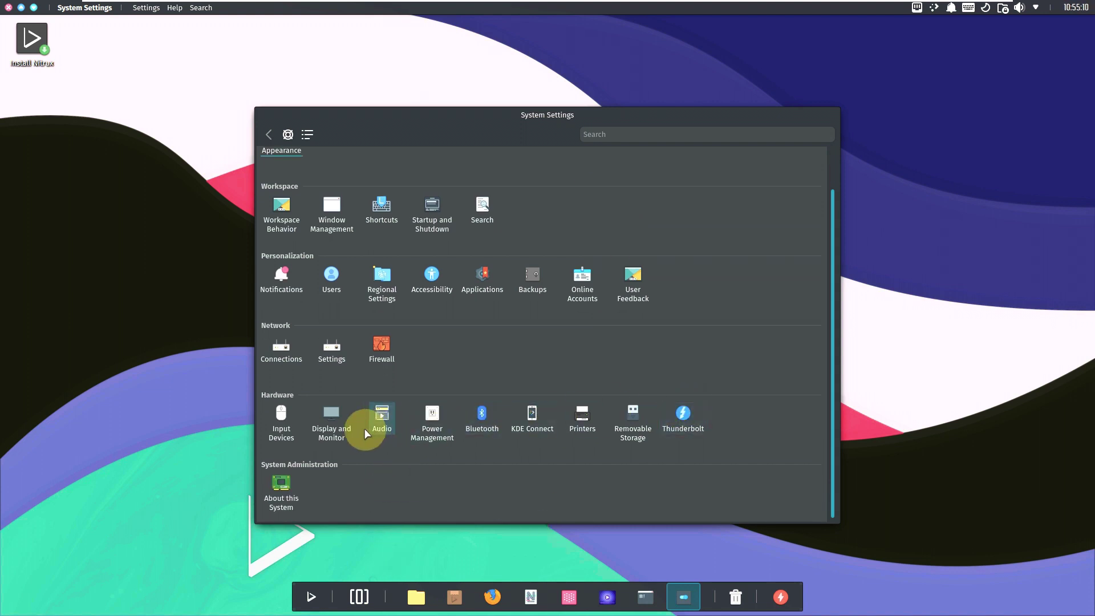
mouse_move(354, 420)
scroll(525, 349, "up", 1)
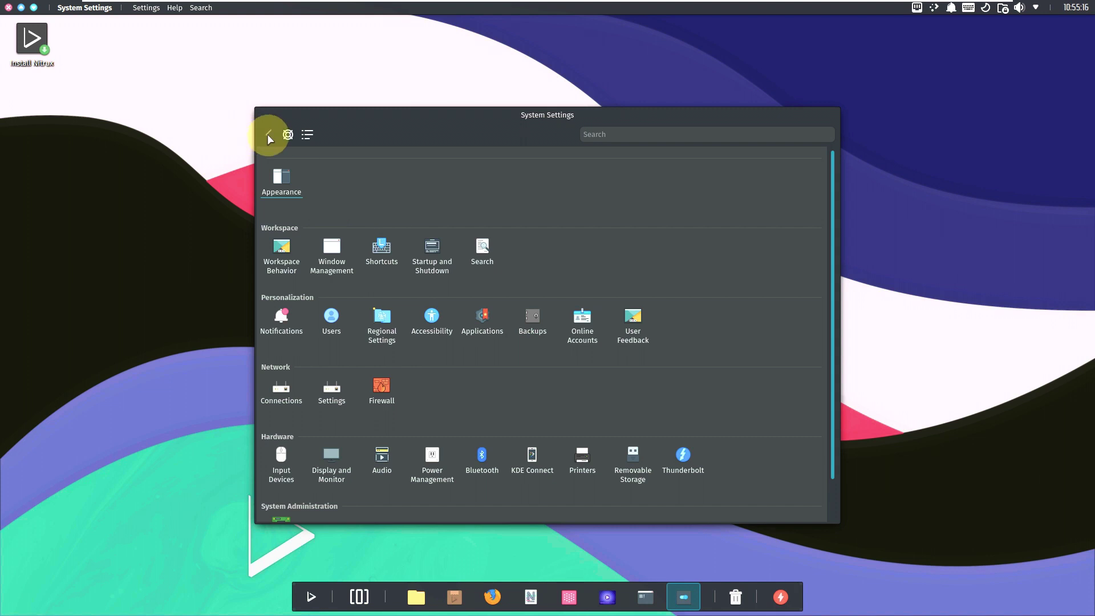
scroll(341, 324, "down", 1)
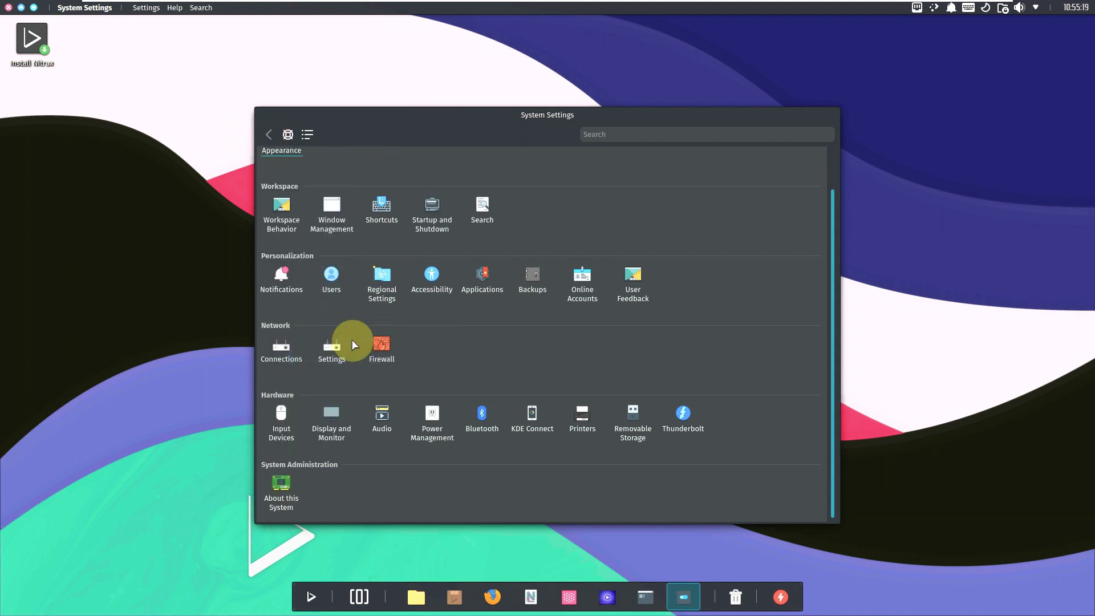
left_click(330, 342)
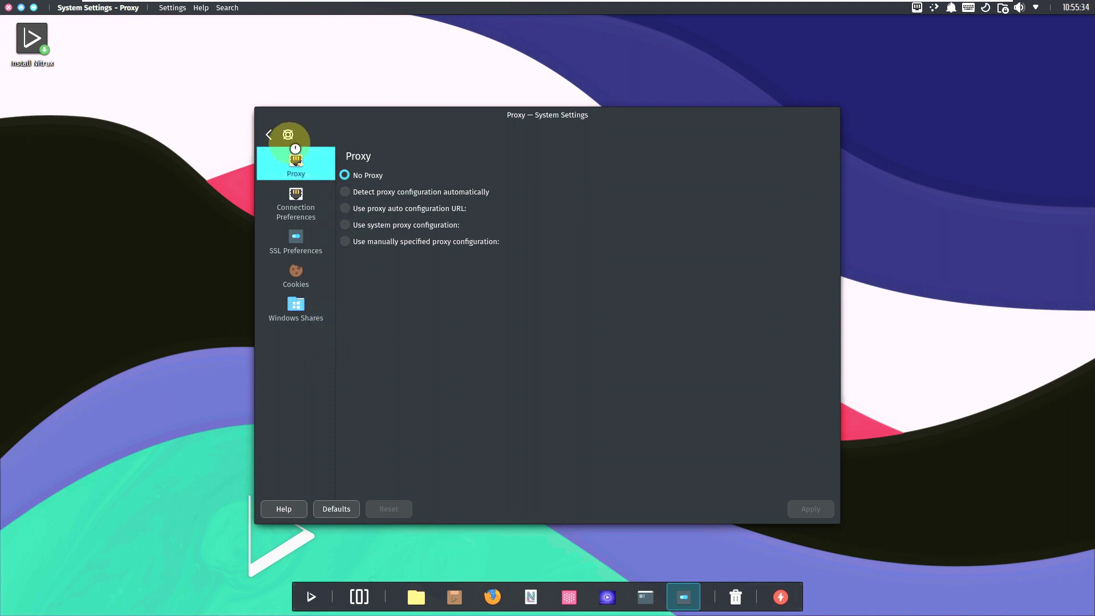
left_click(266, 135)
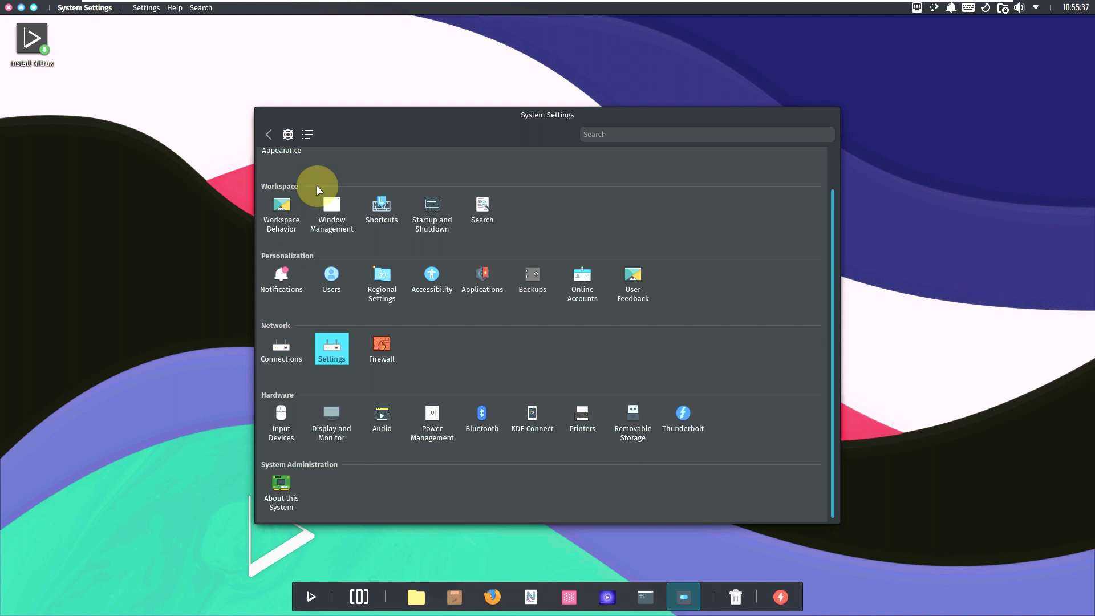
scroll(513, 274, "up", 1)
Step: Search the settings for 'fire', pick the firewall suggestion, and open Network Settings
left_click(665, 130)
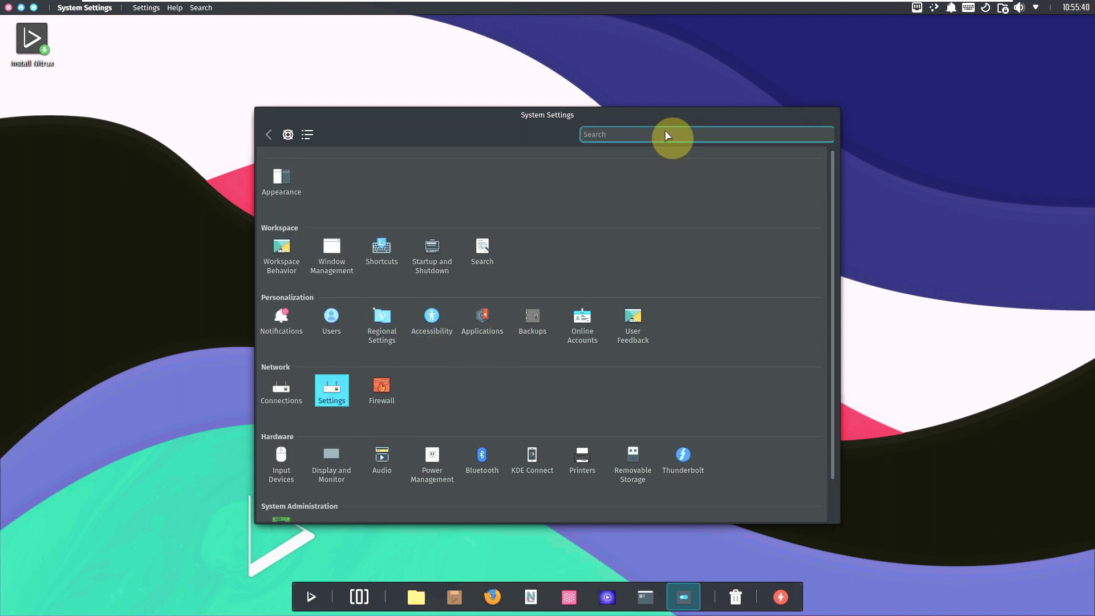
type("fire")
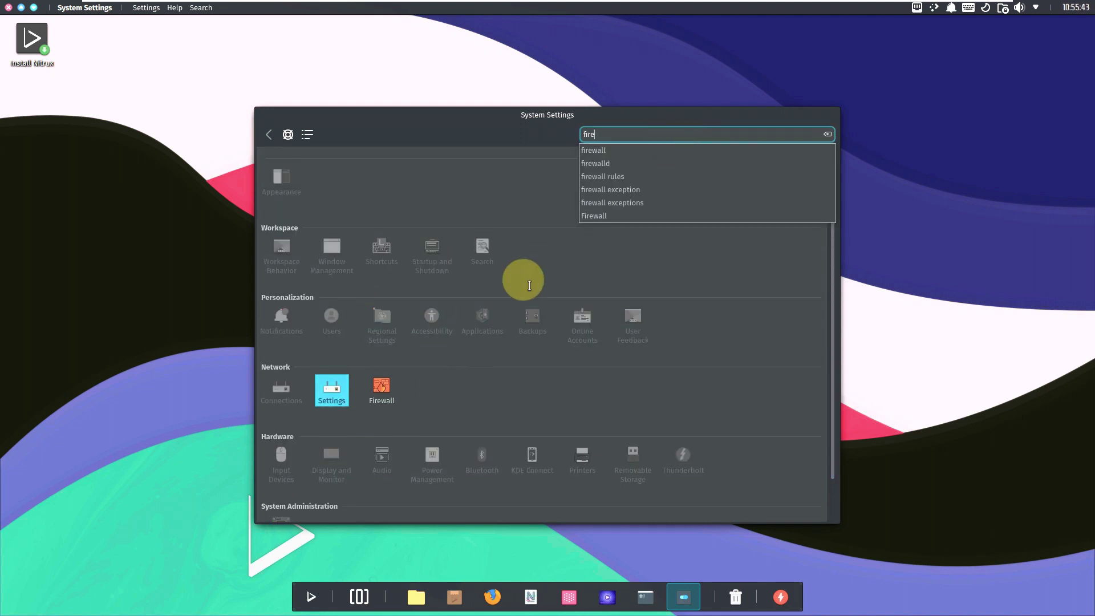
left_click(613, 150)
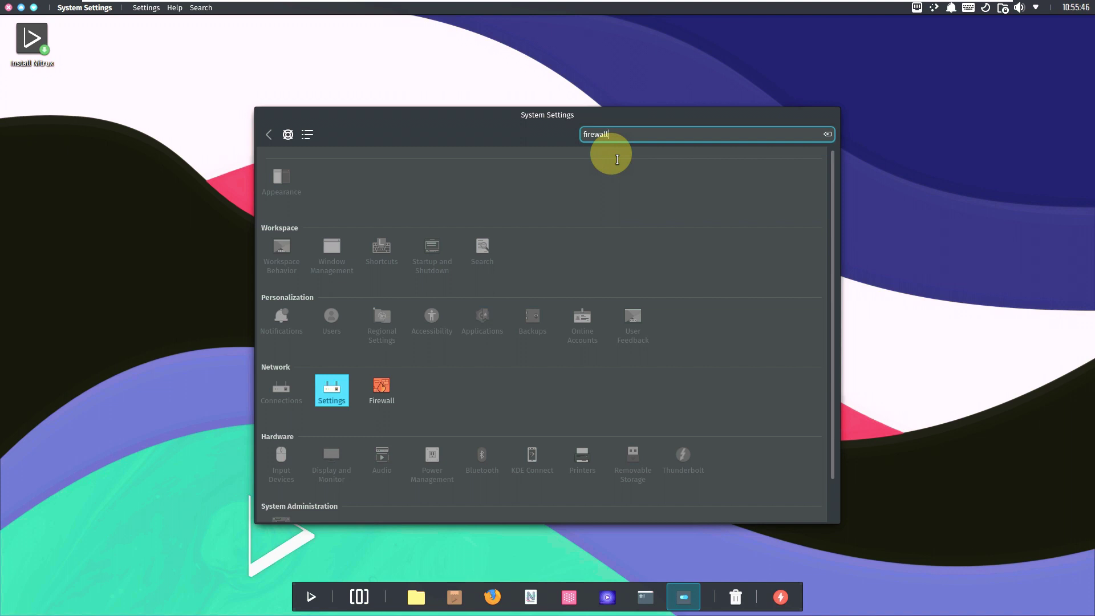
left_click(329, 392)
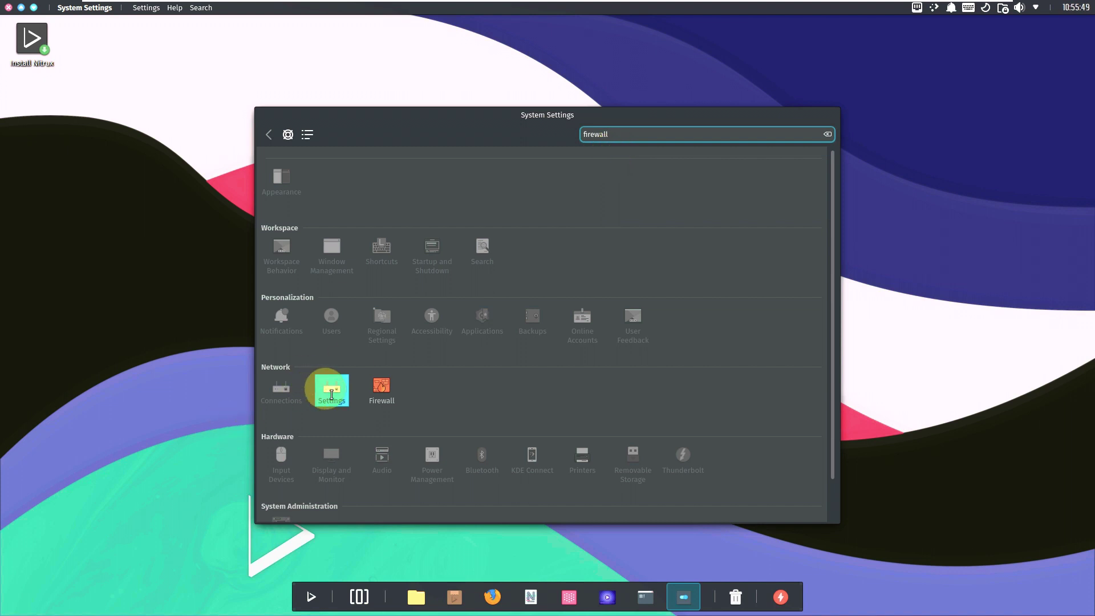
Step: Browse the Windows Shares, Cookies, SSL and Connection Preferences pages, then close System Settings
left_click(313, 298)
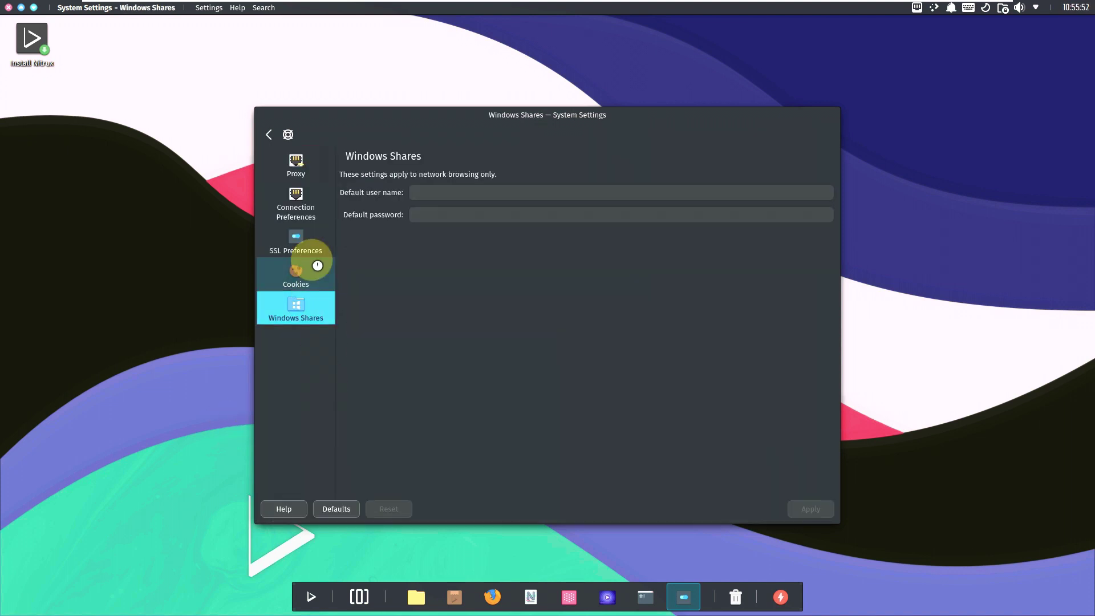
left_click(315, 240)
left_click(312, 208)
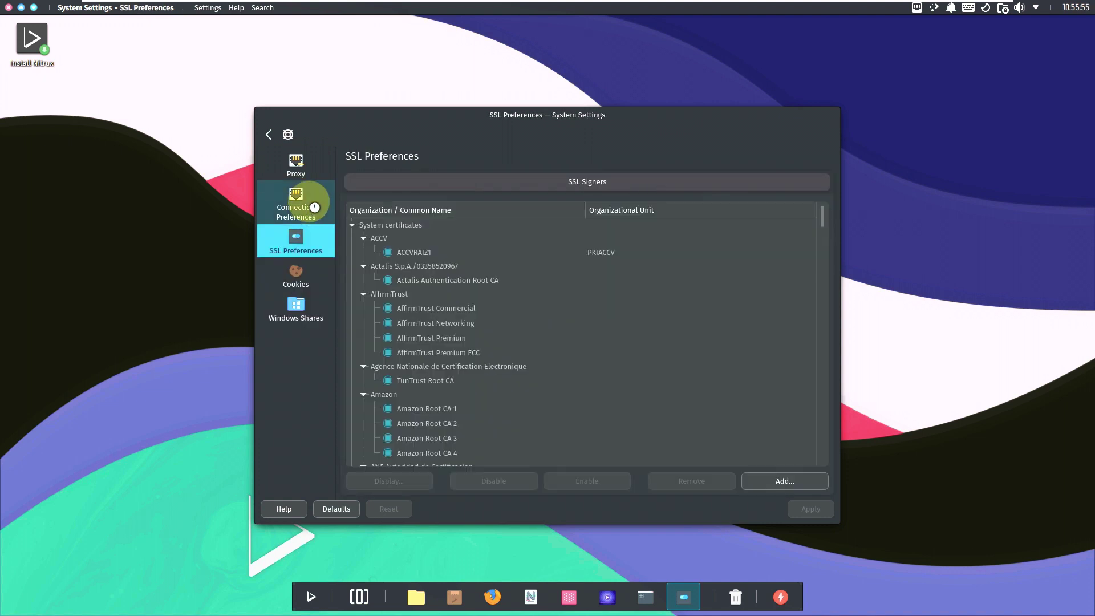
left_click(308, 168)
left_click(267, 135)
scroll(399, 425, "down", 1)
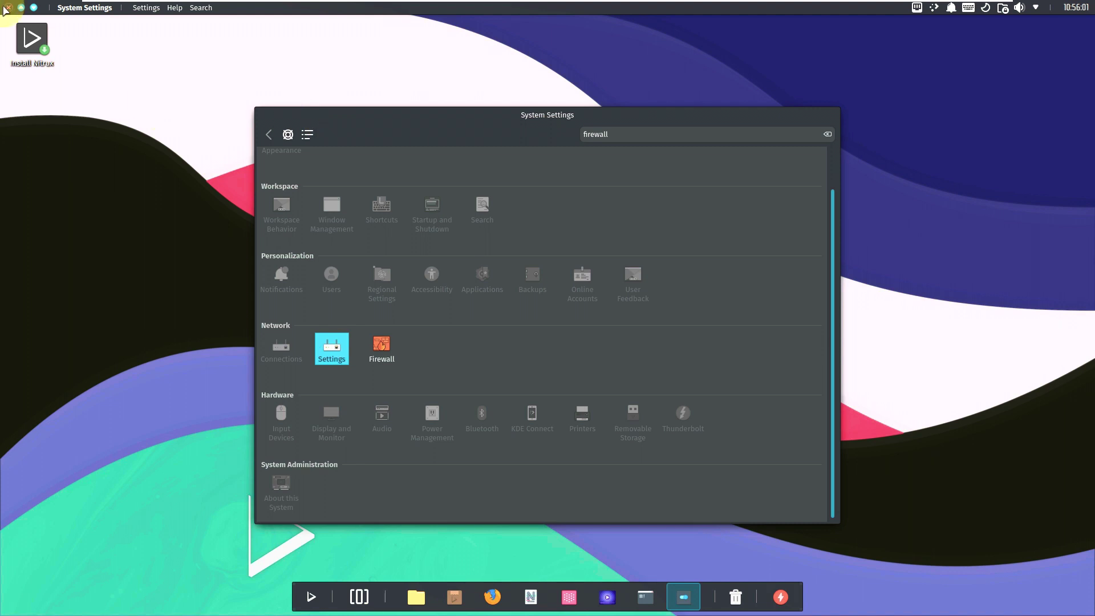
left_click(8, 8)
Step: Launch Install Nitrux from the app grid and open the clock's calendar showing 1 July 2023
left_click(328, 594)
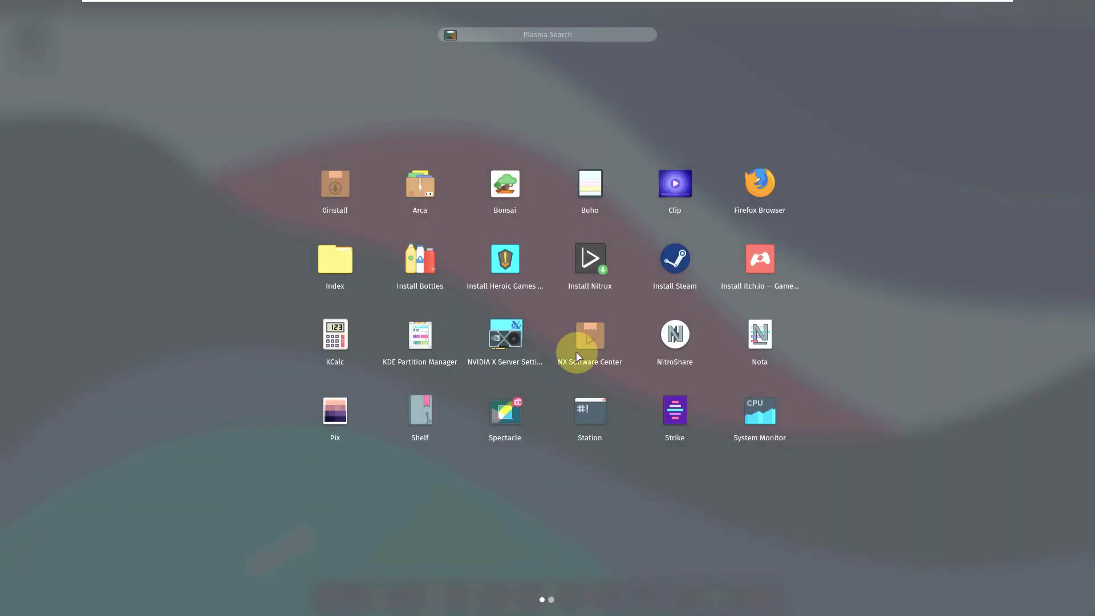
left_click(592, 259)
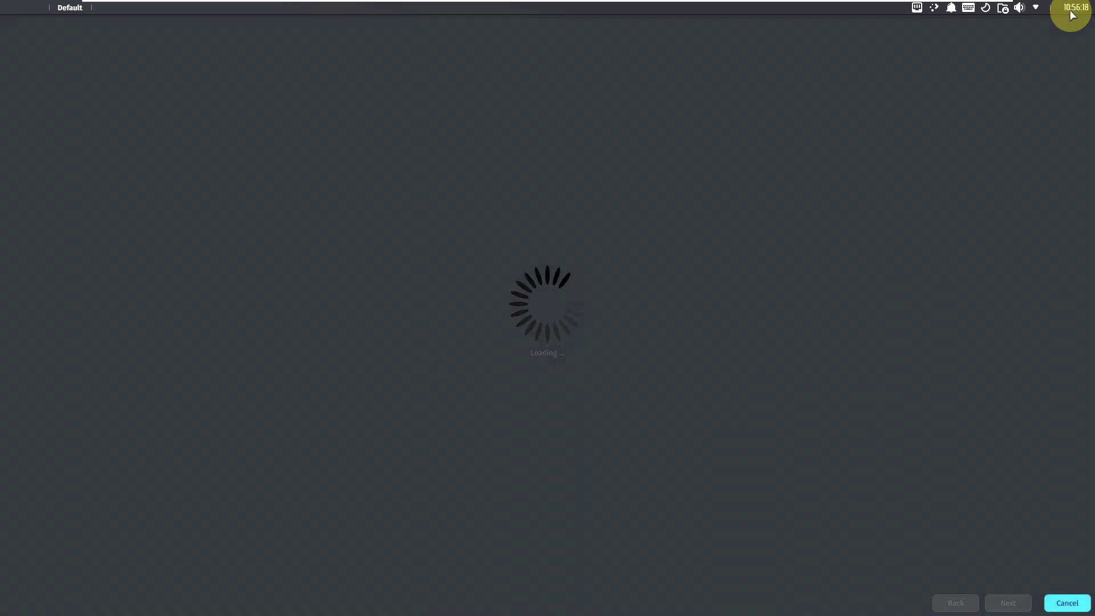
left_click(1071, 13)
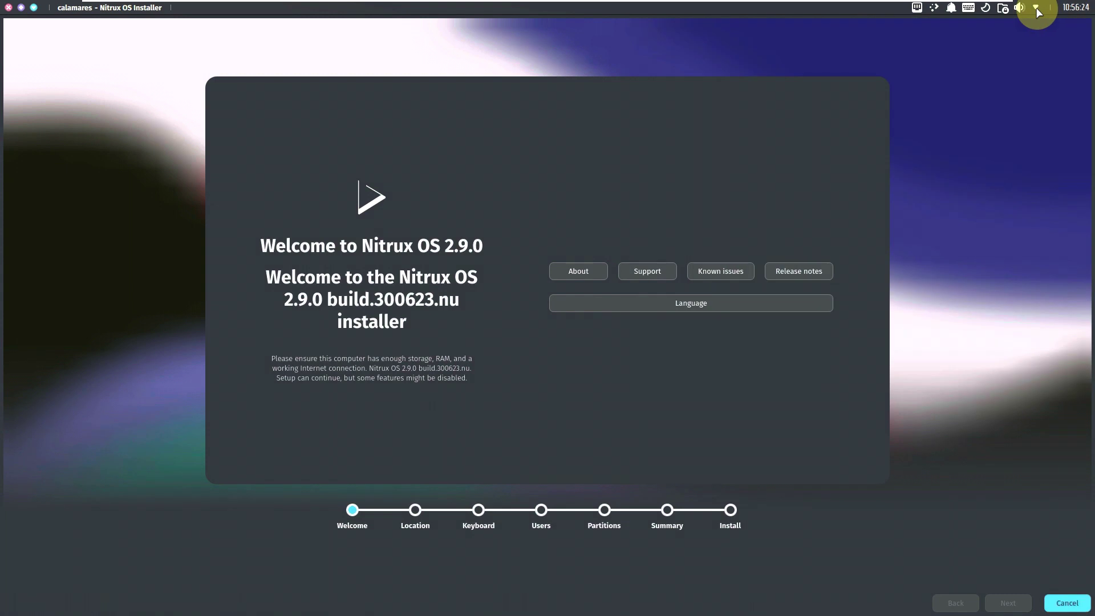
Step: Open and close the status, audio and vaults tray panels in turn
left_click(1037, 8)
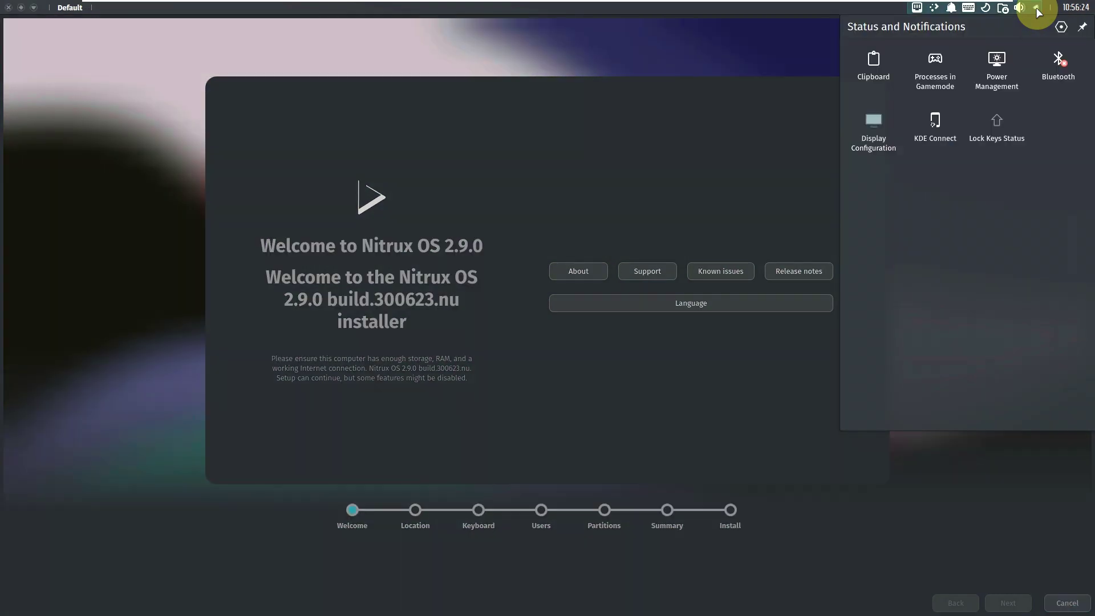
left_click(1034, 9)
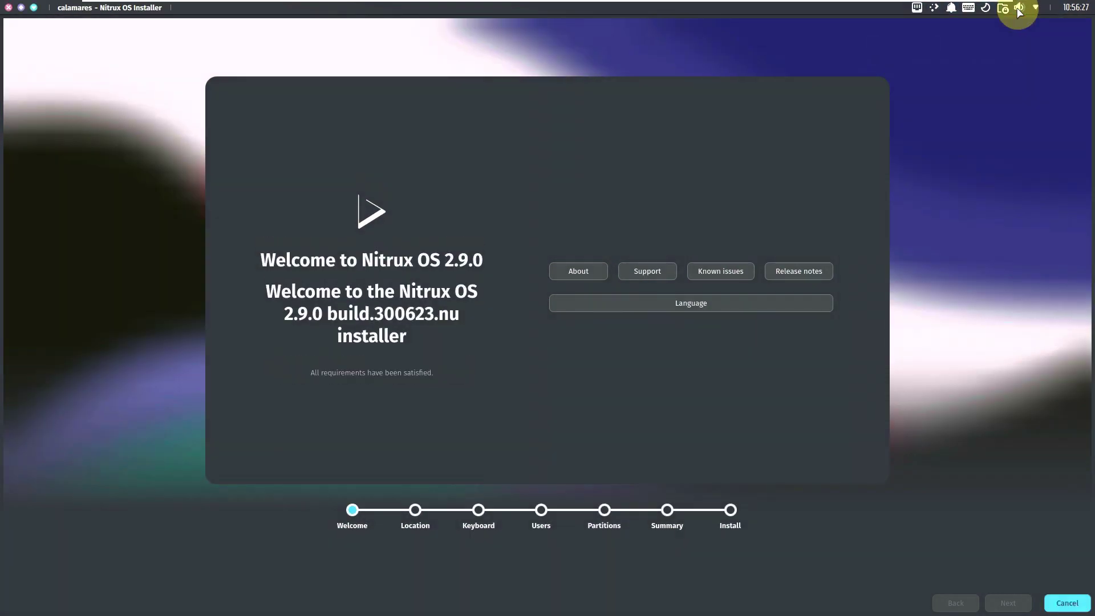
left_click(1020, 8)
left_click(1020, 8)
left_click(1005, 16)
left_click(1004, 16)
left_click(1005, 16)
left_click(988, 16)
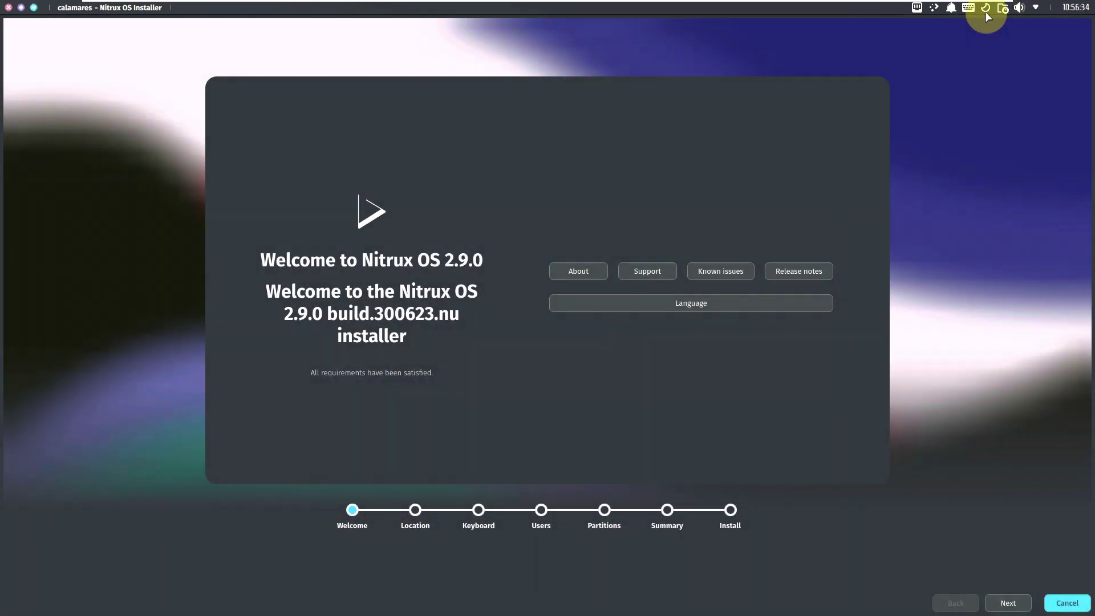
Step: Toggle Night Color off and on, check notifications and network panels, then return to the installer
left_click(987, 16)
left_click(988, 15)
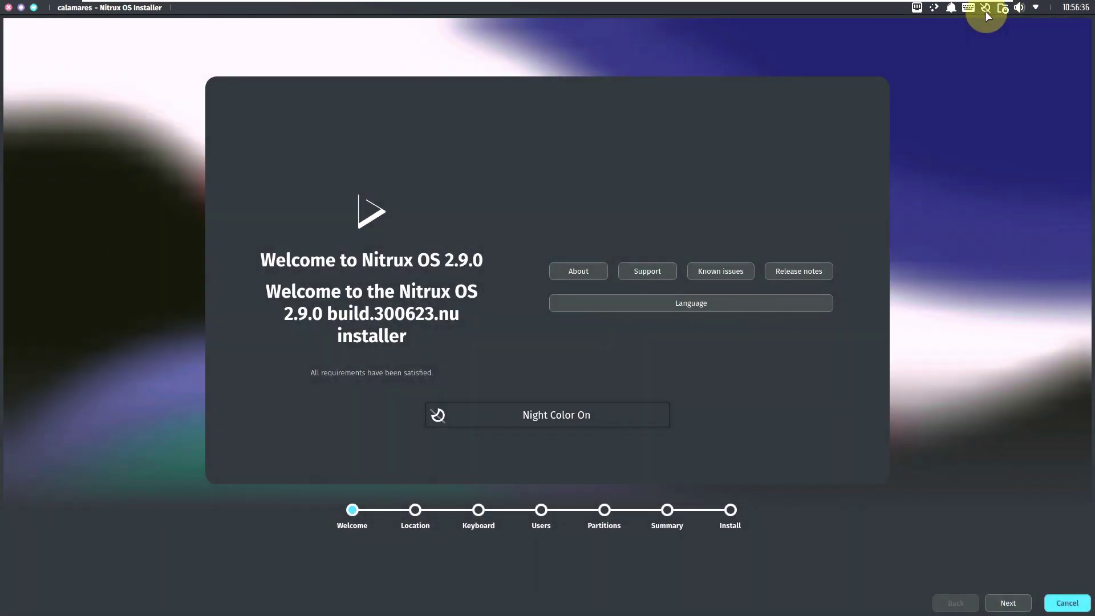
left_click(952, 9)
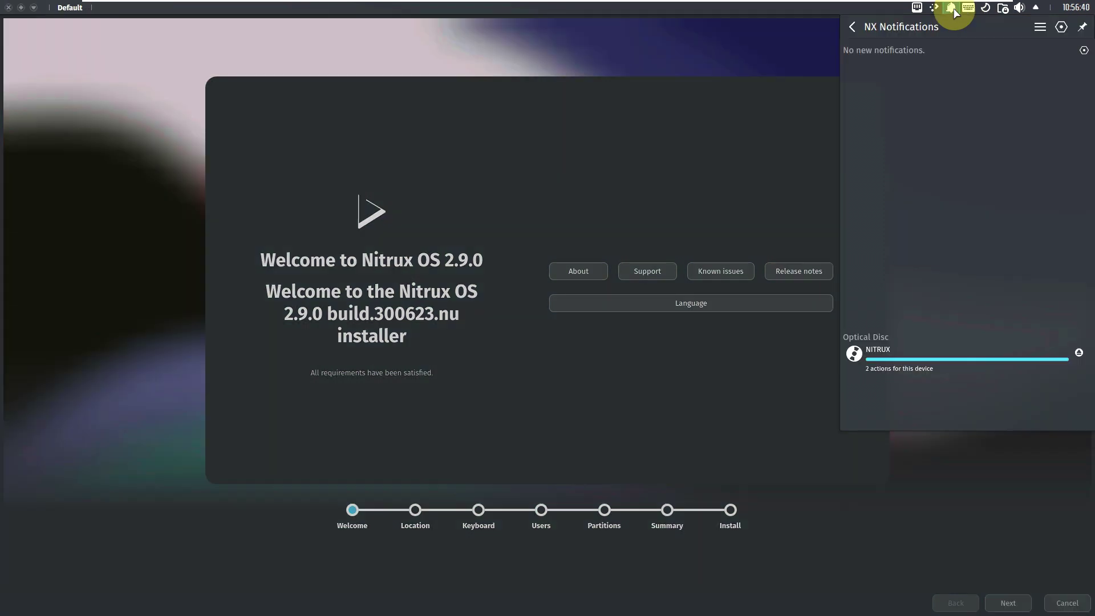
left_click(951, 8)
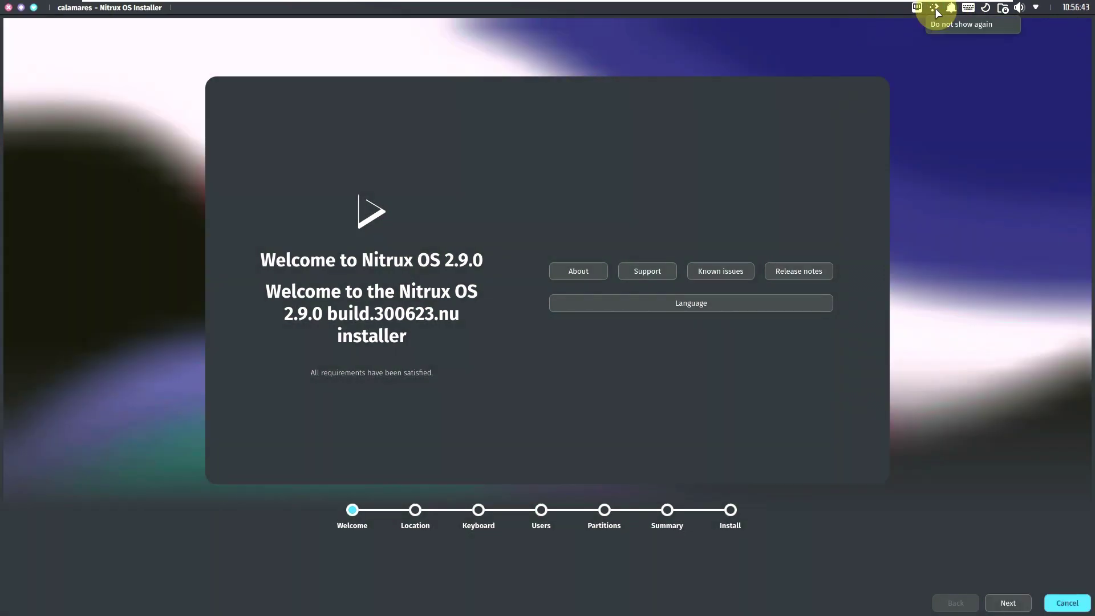
left_click(916, 8)
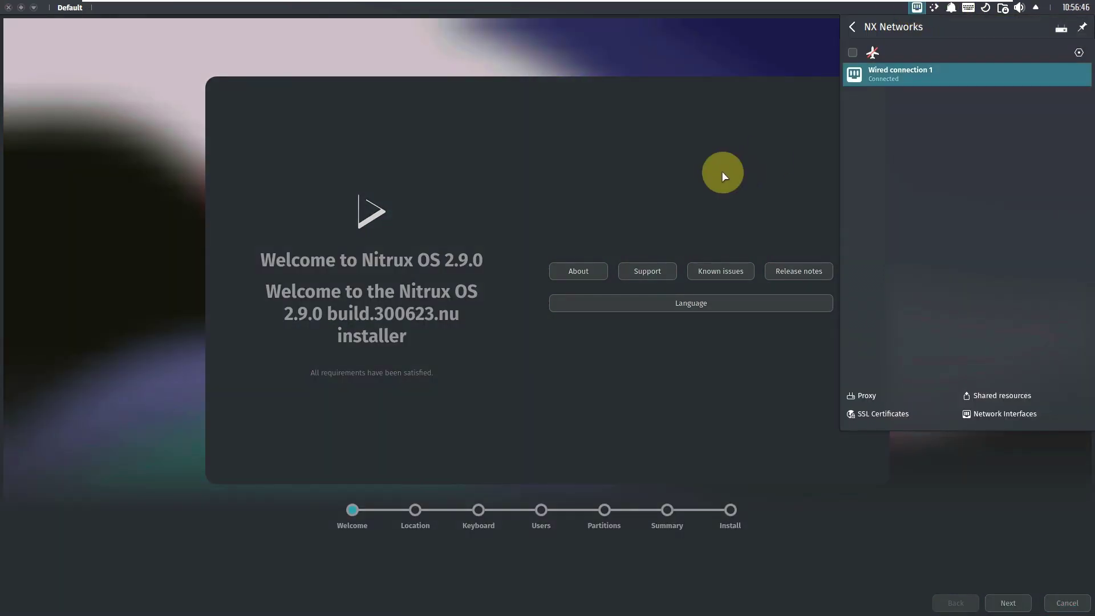
left_click(642, 325)
left_click(579, 271)
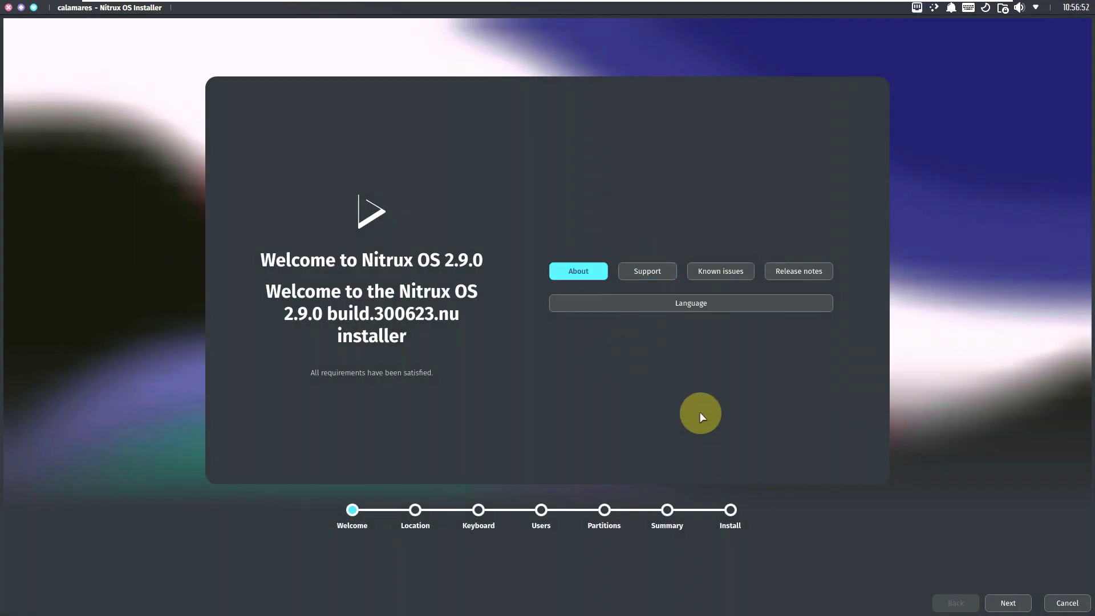
Step: Pass the welcome page, pick timezone America/Argentina/Catamarca and accept the Generic 105-key PC keyboard
left_click(1007, 601)
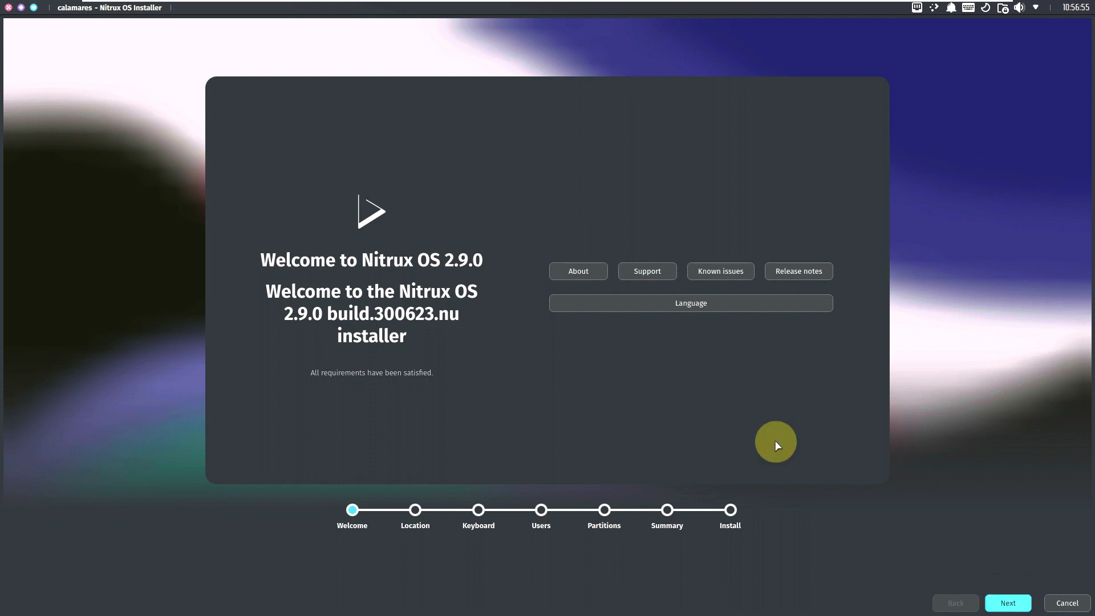
left_click(628, 171)
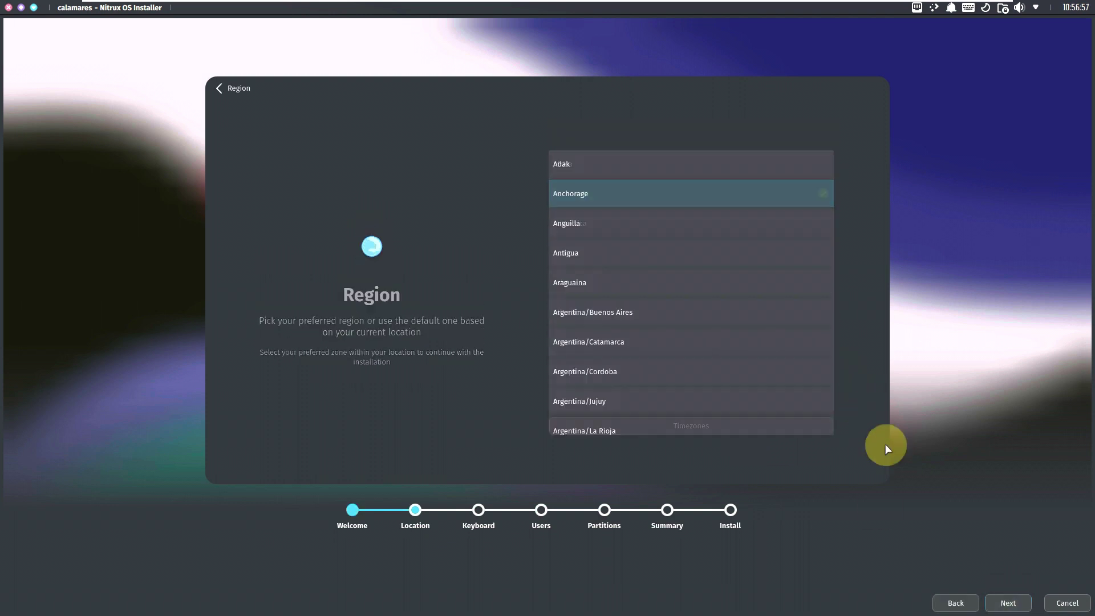
left_click(775, 342)
left_click(1004, 603)
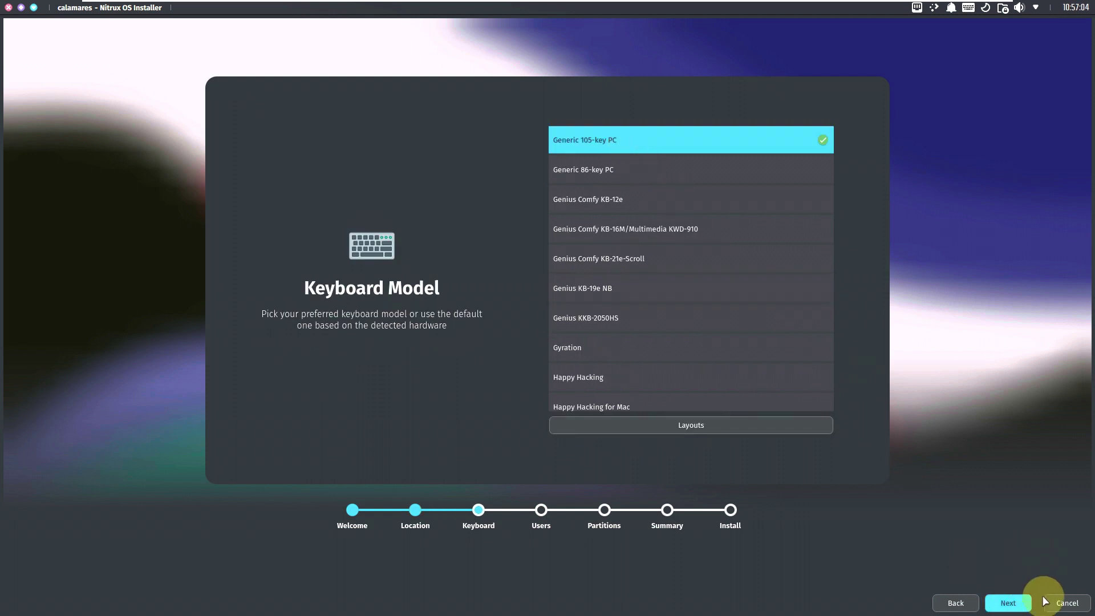
left_click(1030, 603)
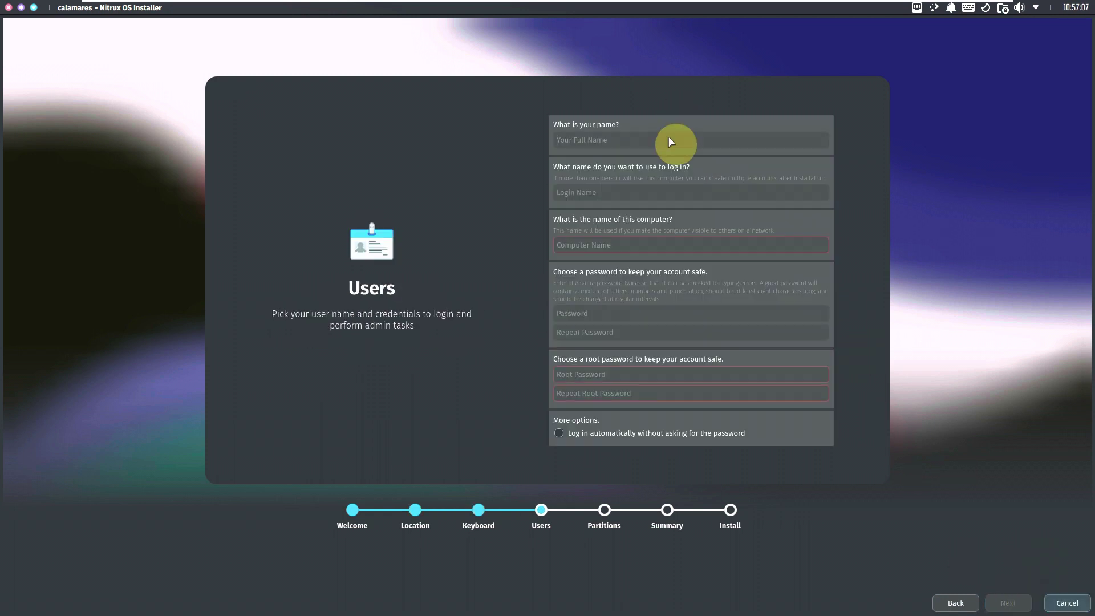
Step: Enter the user's full name and the computer name, then set and repeat the user password
type("runboxing")
left_click(668, 245)
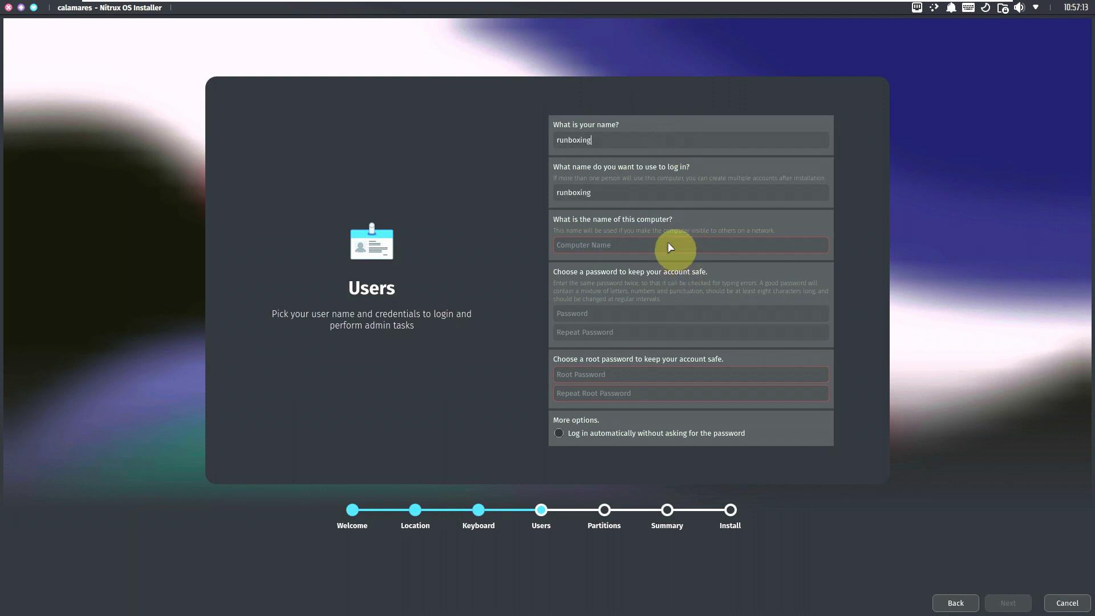
type("runboxing")
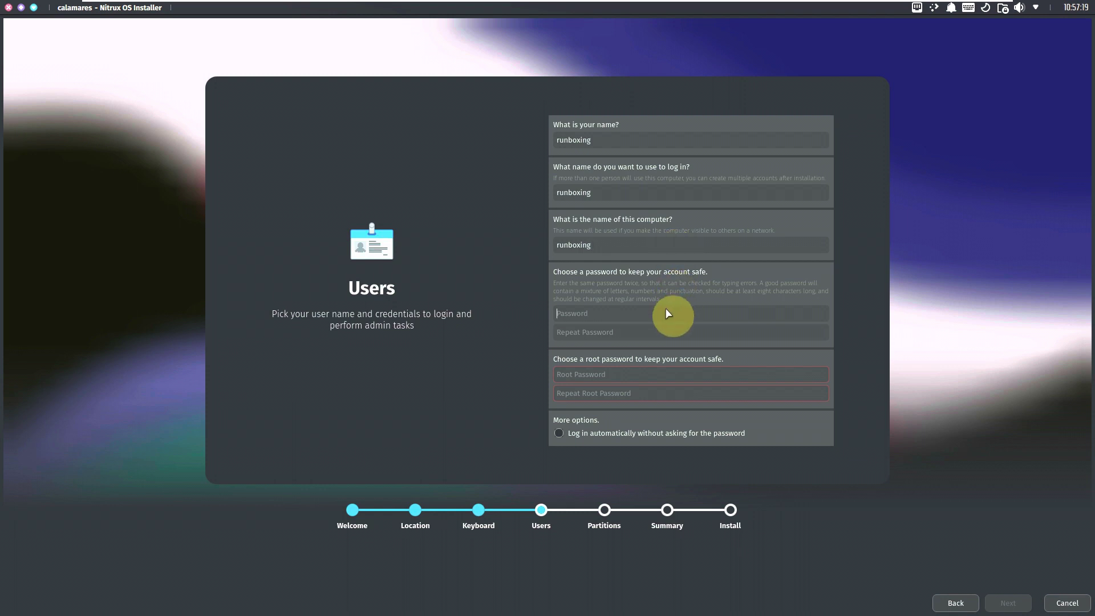
type("12345")
key("Tab")
type("12345")
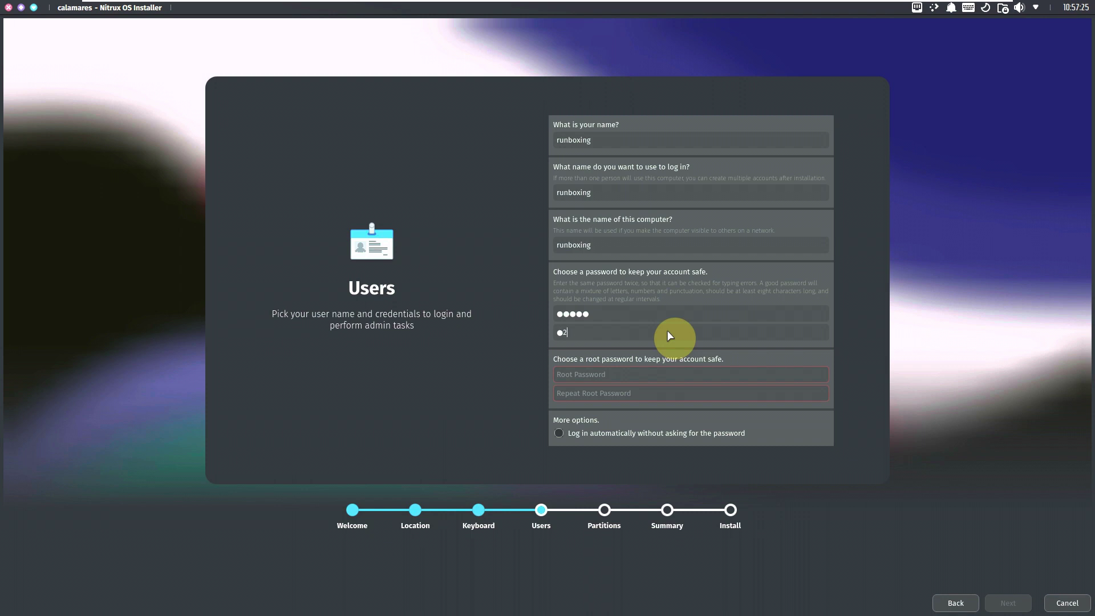
Step: Set and confirm the root password, enable automatic login, and continue to partitioning
left_click(642, 374)
type("12345")
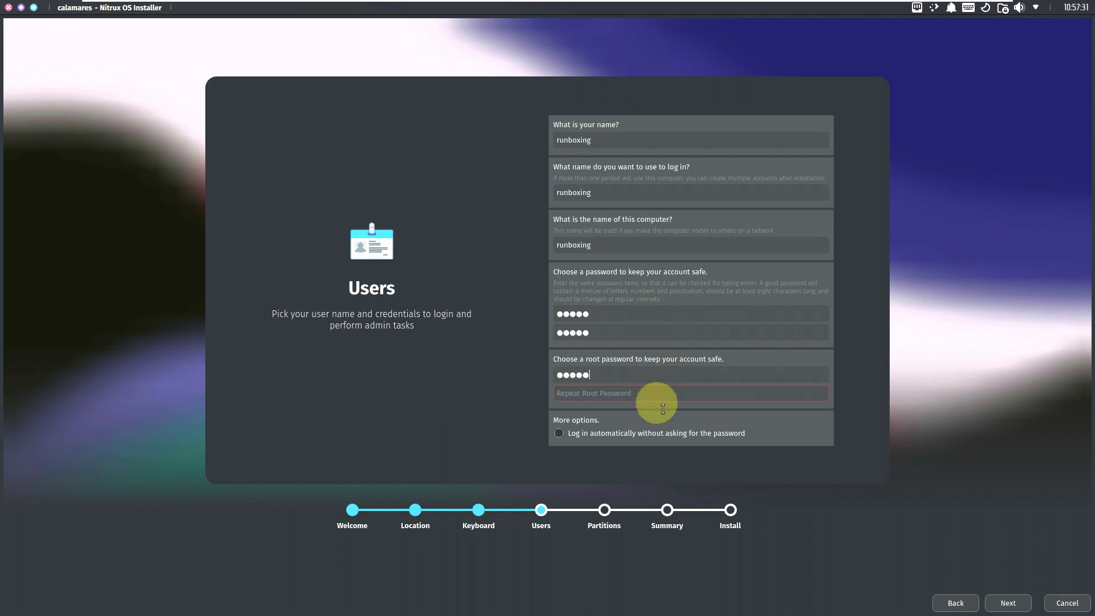
left_click(643, 387)
type("12345")
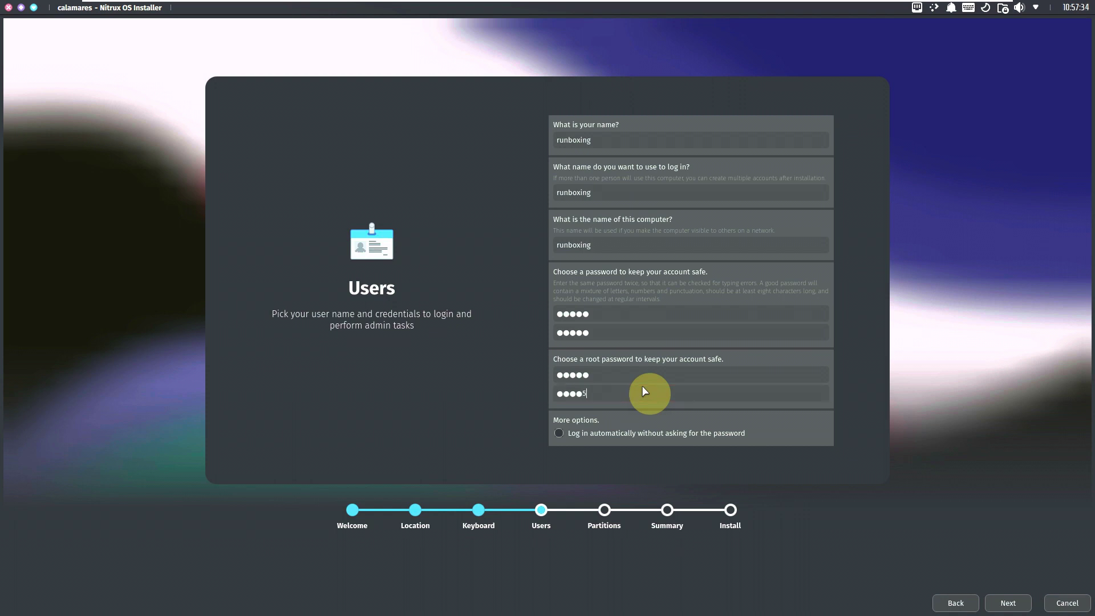
left_click(664, 437)
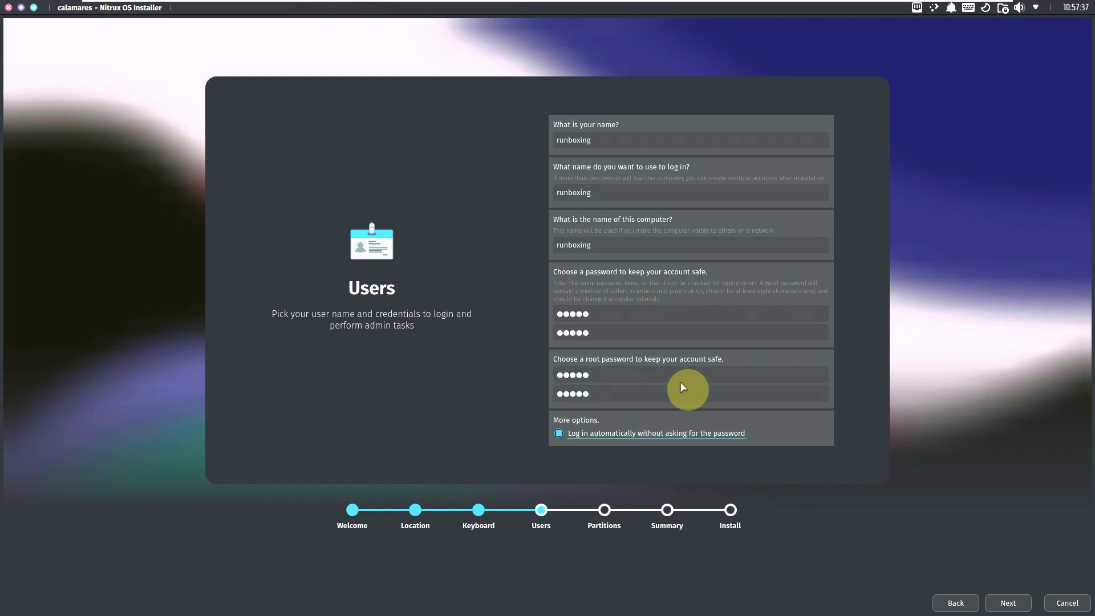
left_click(1004, 599)
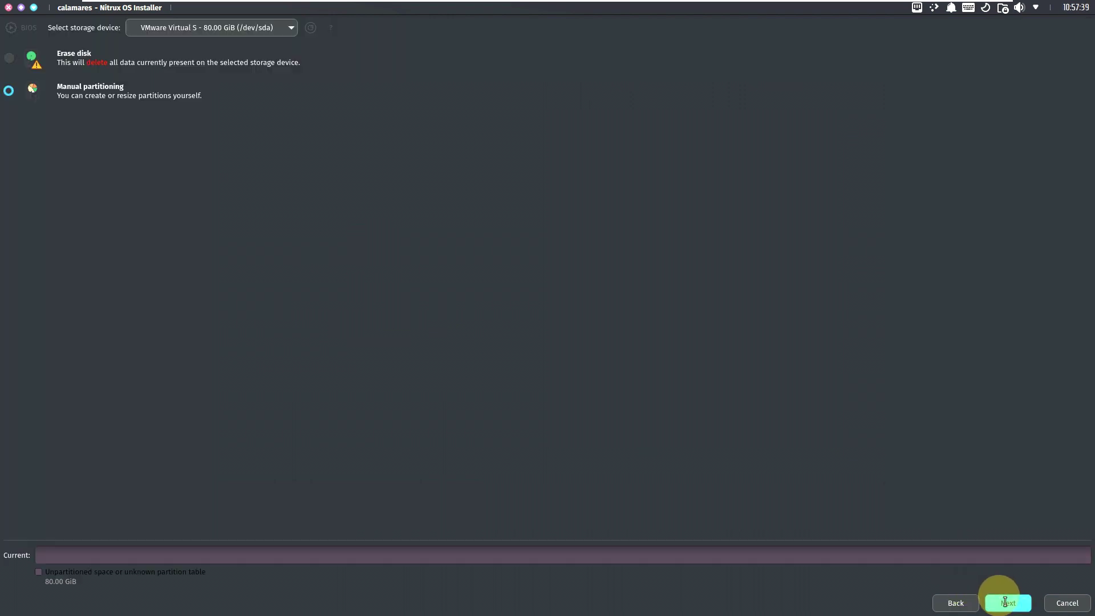
Step: Settle on Erase disk after trying Manual partitioning, keeping the boot loader on the Master Boot Record
left_click(32, 55)
left_click(16, 117)
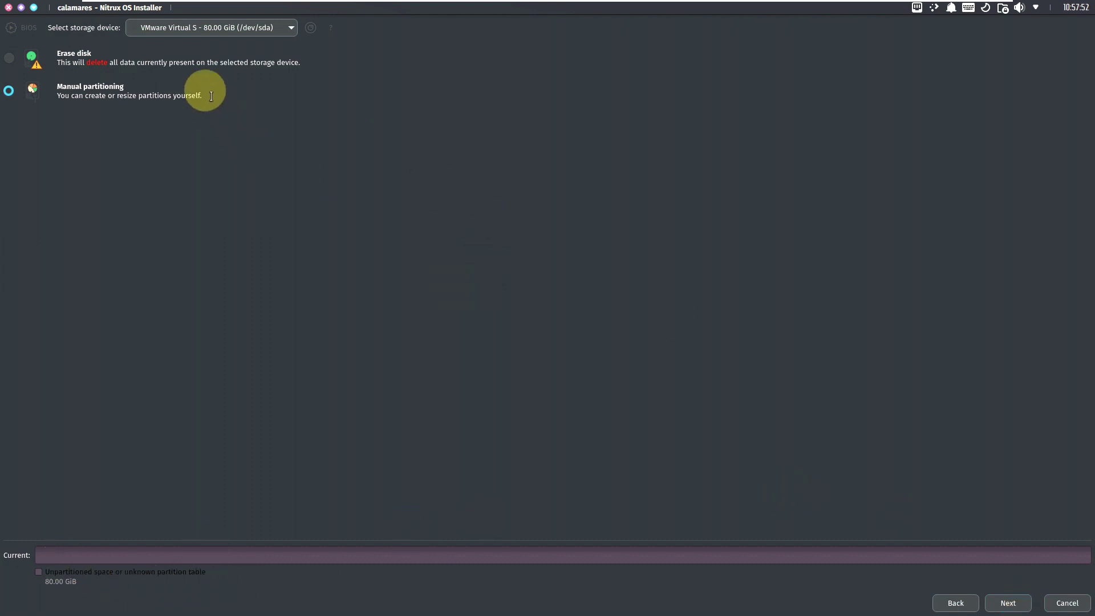
left_click(198, 59)
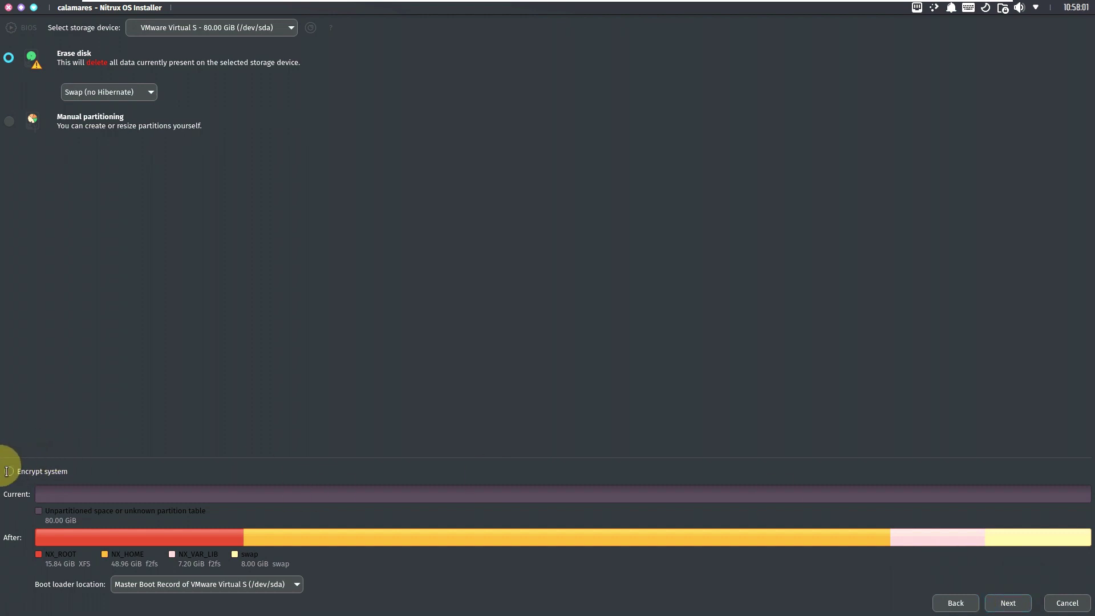
left_click(270, 582)
left_click(681, 360)
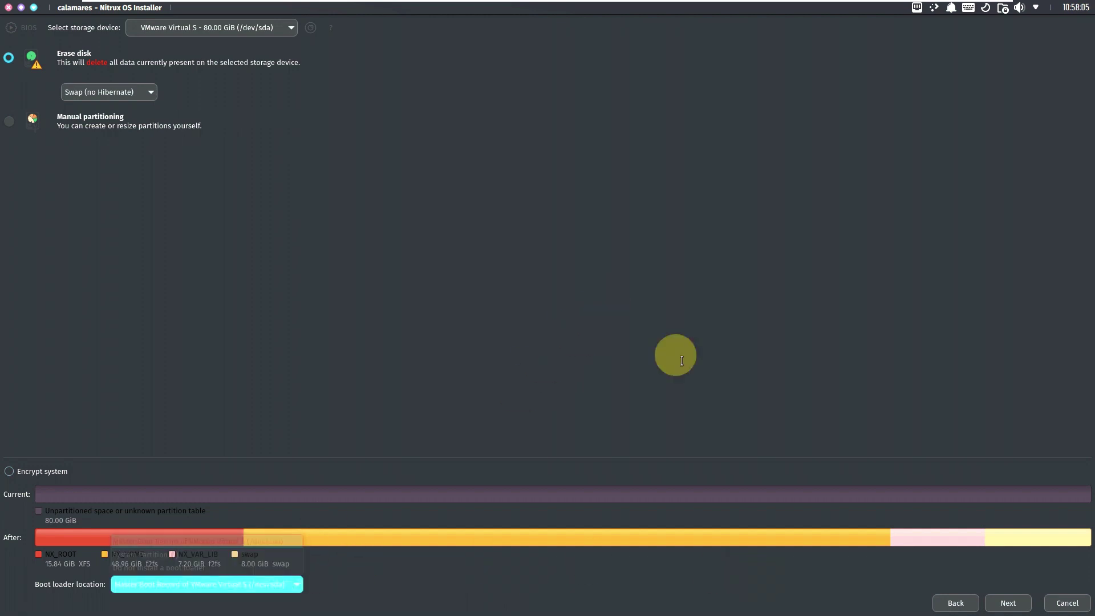
left_click(995, 601)
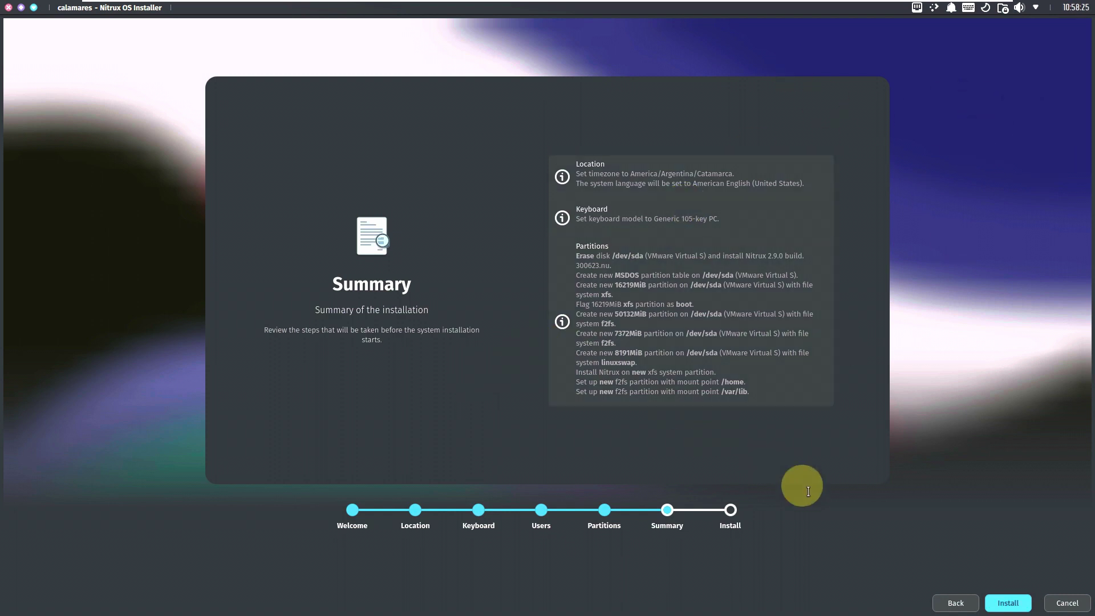
Step: Cancel the installation from the Summary page and confirm quitting Calamares
left_click(1060, 603)
left_click(589, 343)
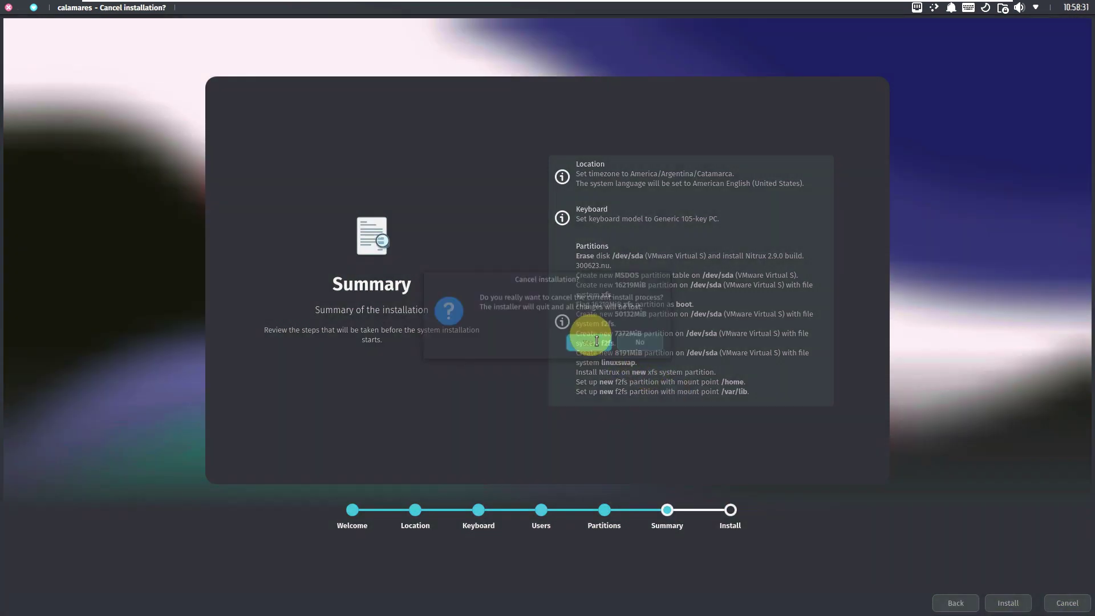